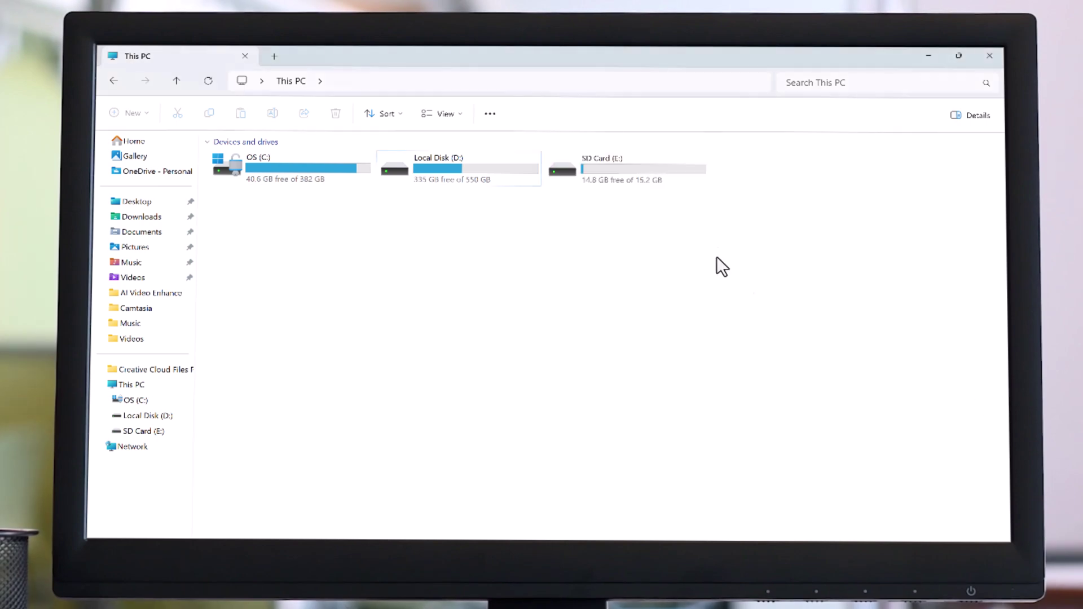
Step: Open the SD Card (E:) drive and scroll through its photo and video thumbnails
{"action": "left_click", "coordinate": [655, 168]}
{"action": "double_click", "coordinate": [655, 165]}
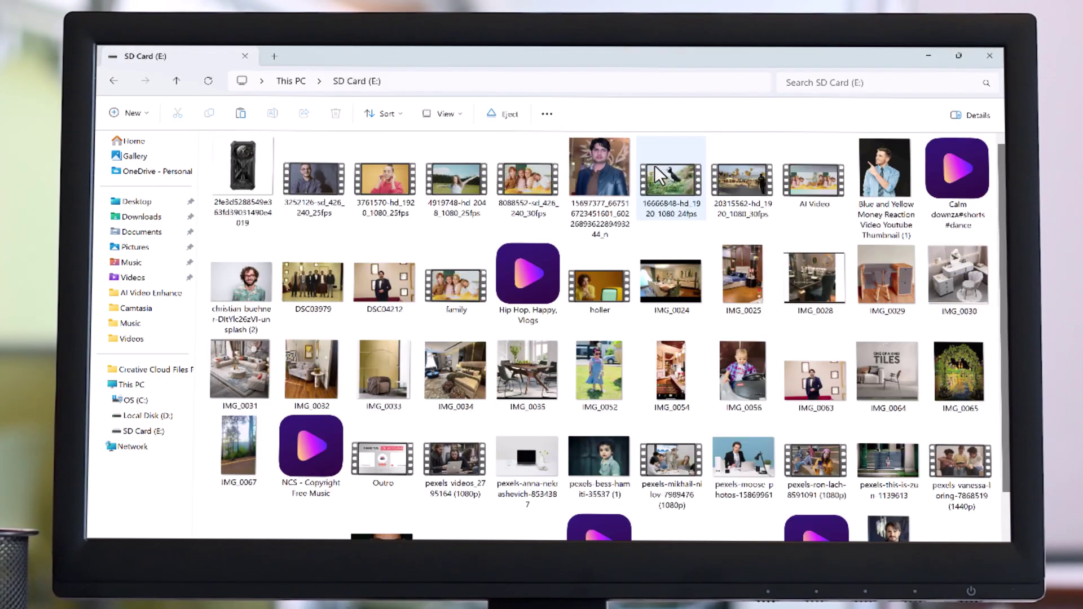
{"action": "scroll", "coordinate": [926, 258], "scroll_direction": "down", "scroll_amount": 1}
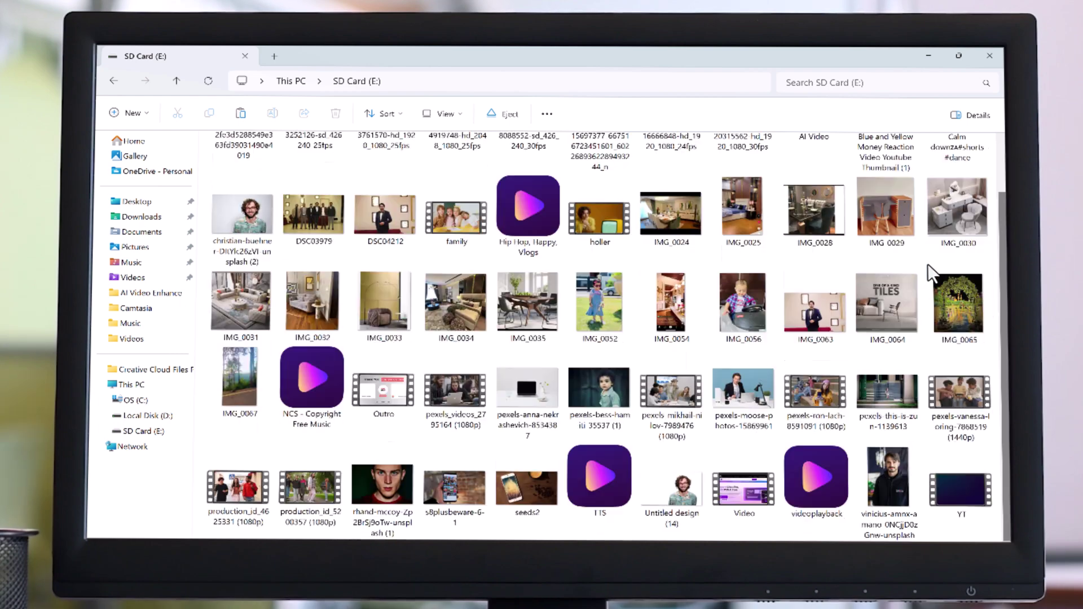
{"action": "scroll", "coordinate": [930, 273], "scroll_direction": "up", "scroll_amount": 1}
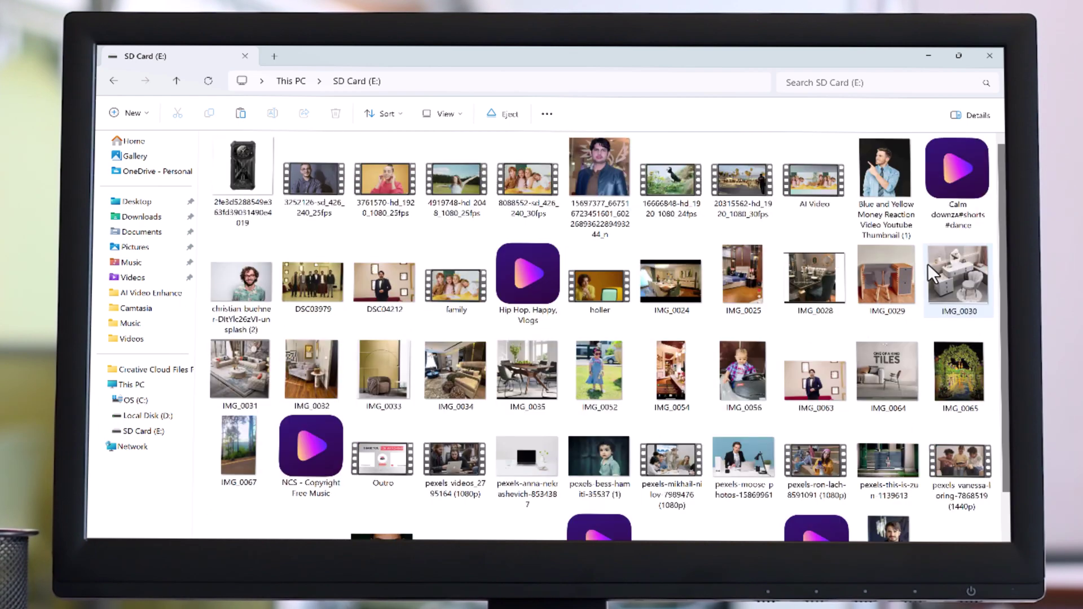
{"action": "scroll", "coordinate": [927, 263], "scroll_direction": "down", "scroll_amount": 1}
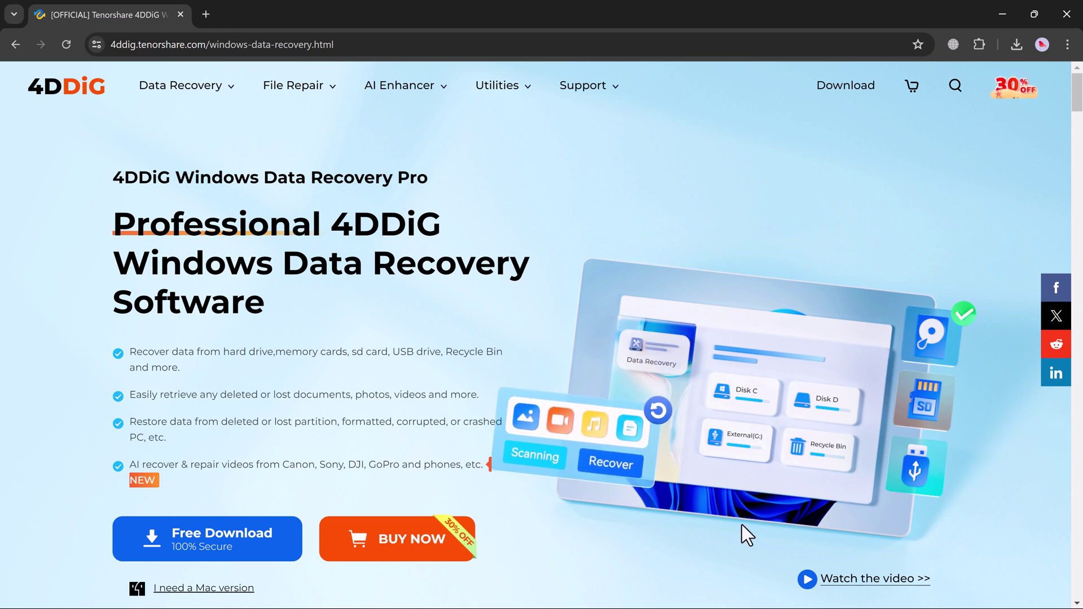
{"action": "scroll", "coordinate": [639, 462], "scroll_direction": "down", "scroll_amount": 4}
{"action": "scroll", "coordinate": [635, 453], "scroll_direction": "down", "scroll_amount": 5}
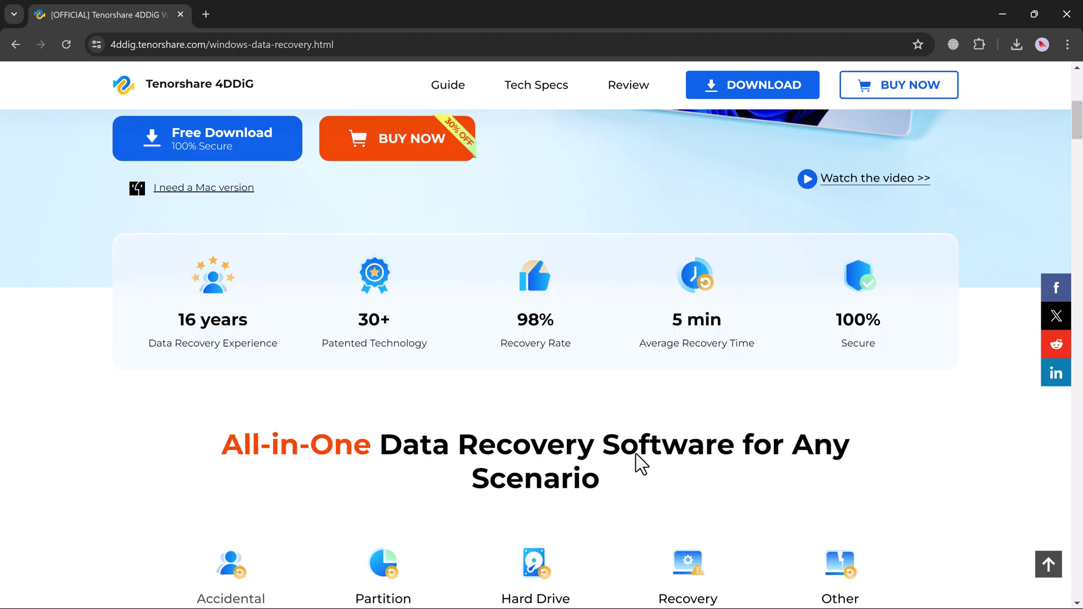
{"action": "scroll", "coordinate": [635, 454], "scroll_direction": "down", "scroll_amount": 10}
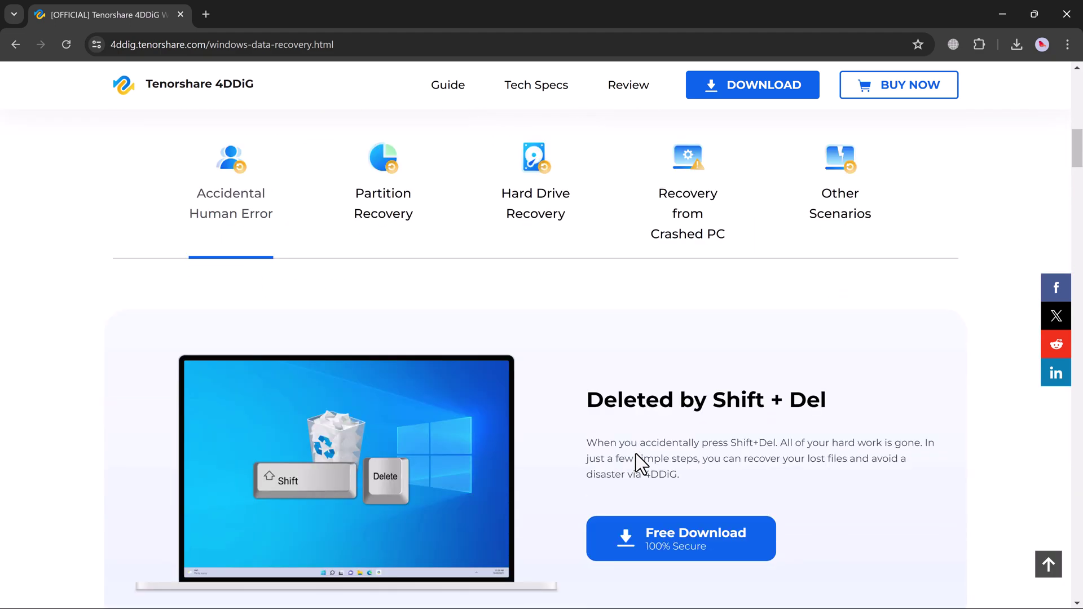
{"action": "scroll", "coordinate": [635, 453], "scroll_direction": "down", "scroll_amount": 14}
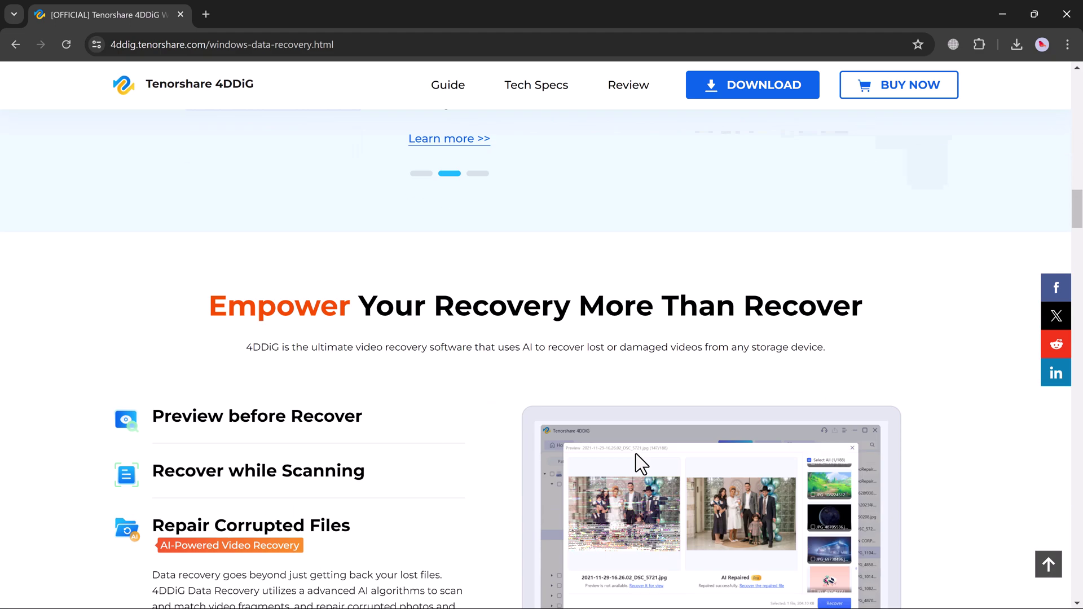
{"action": "scroll", "coordinate": [635, 454], "scroll_direction": "down", "scroll_amount": 8}
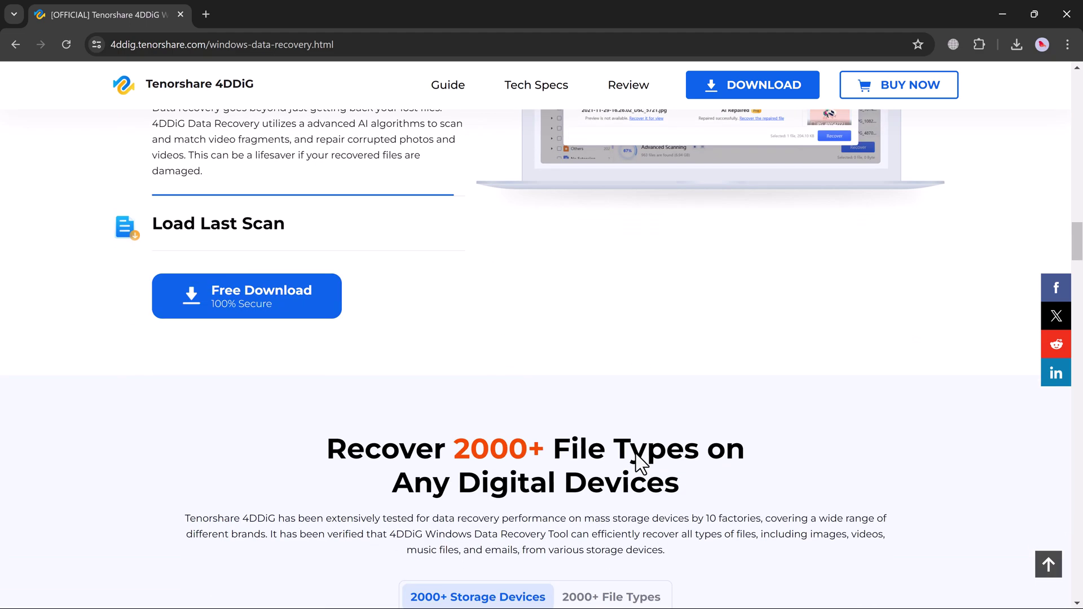
{"action": "scroll", "coordinate": [635, 453], "scroll_direction": "down", "scroll_amount": 7}
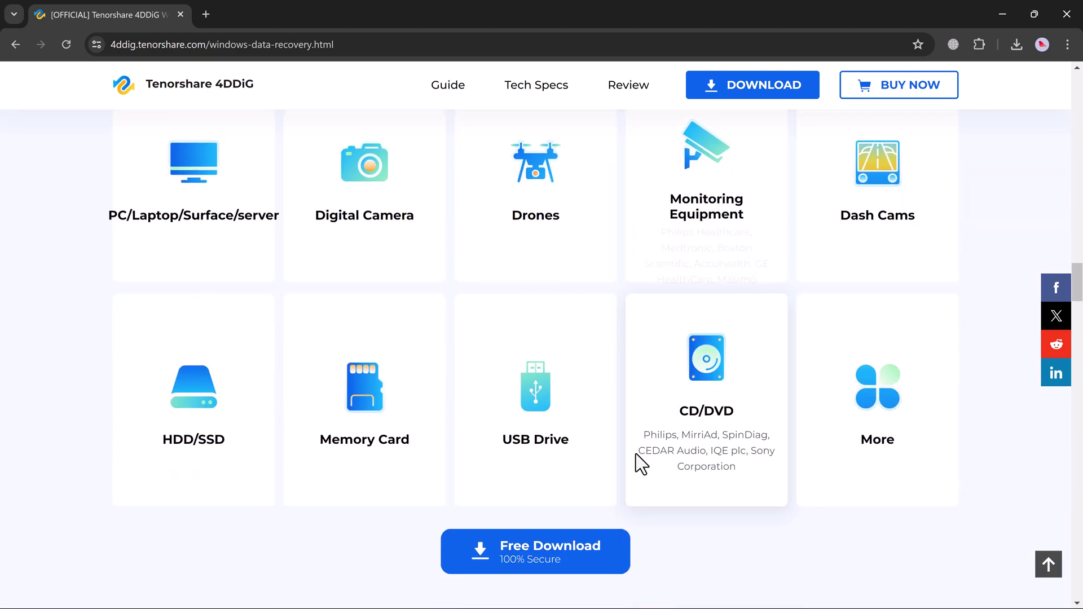
{"action": "scroll", "coordinate": [635, 453], "scroll_direction": "up", "scroll_amount": 2}
{"action": "mouse_move", "coordinate": [635, 454]}
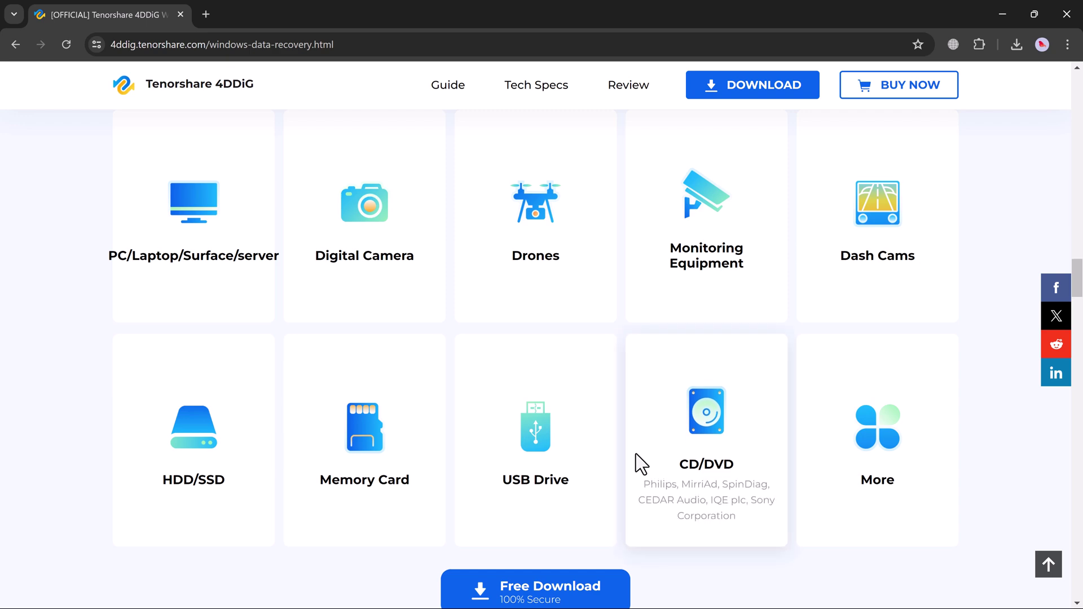
{"action": "scroll", "coordinate": [635, 454], "scroll_direction": "down", "scroll_amount": 12}
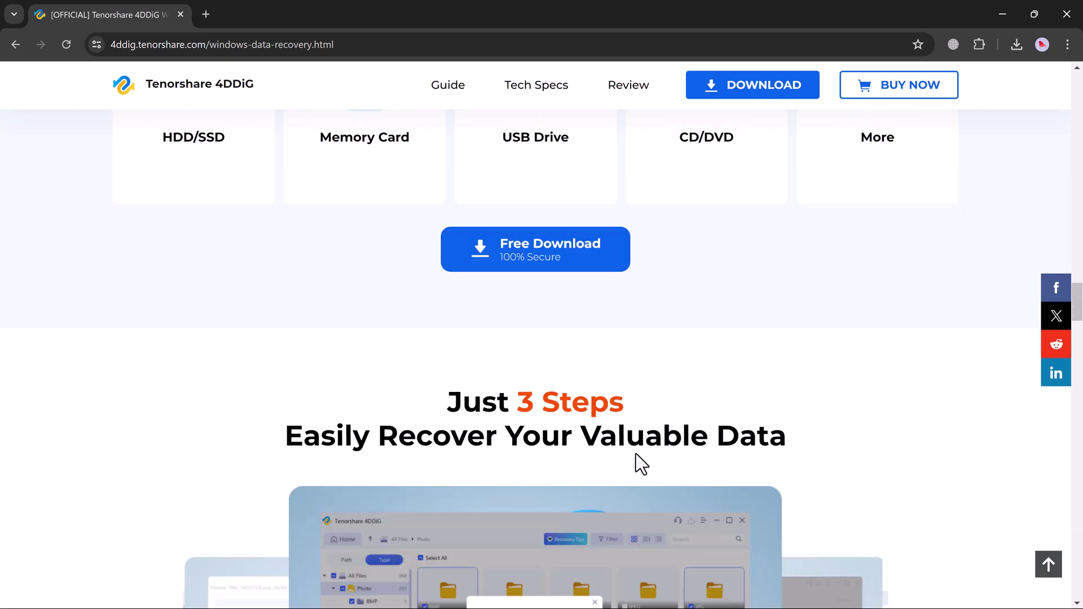
{"action": "scroll", "coordinate": [636, 452], "scroll_direction": "down", "scroll_amount": 7}
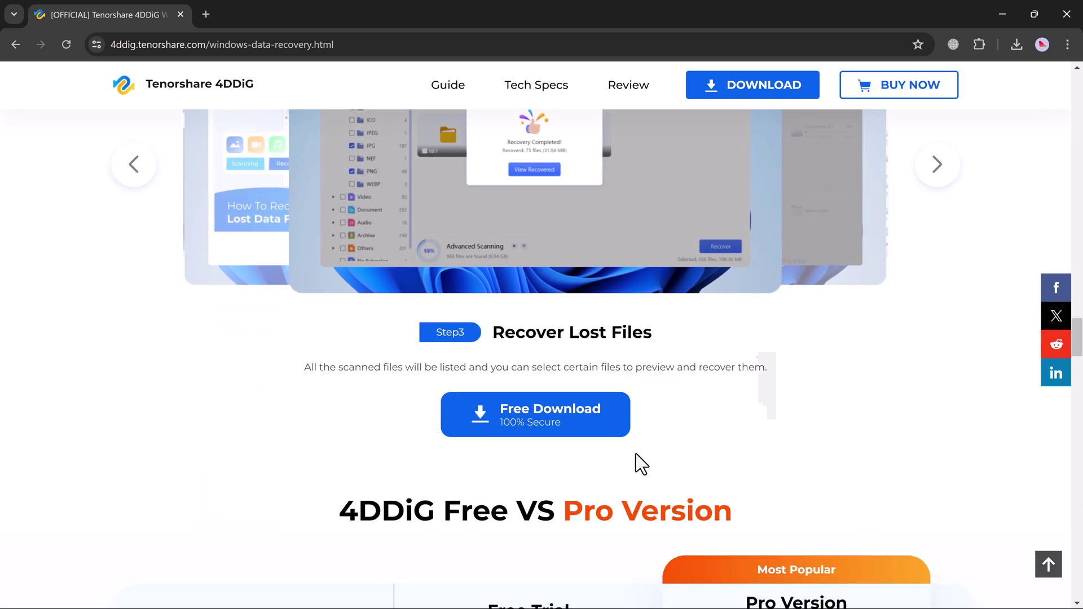
{"action": "scroll", "coordinate": [636, 454], "scroll_direction": "down", "scroll_amount": 7}
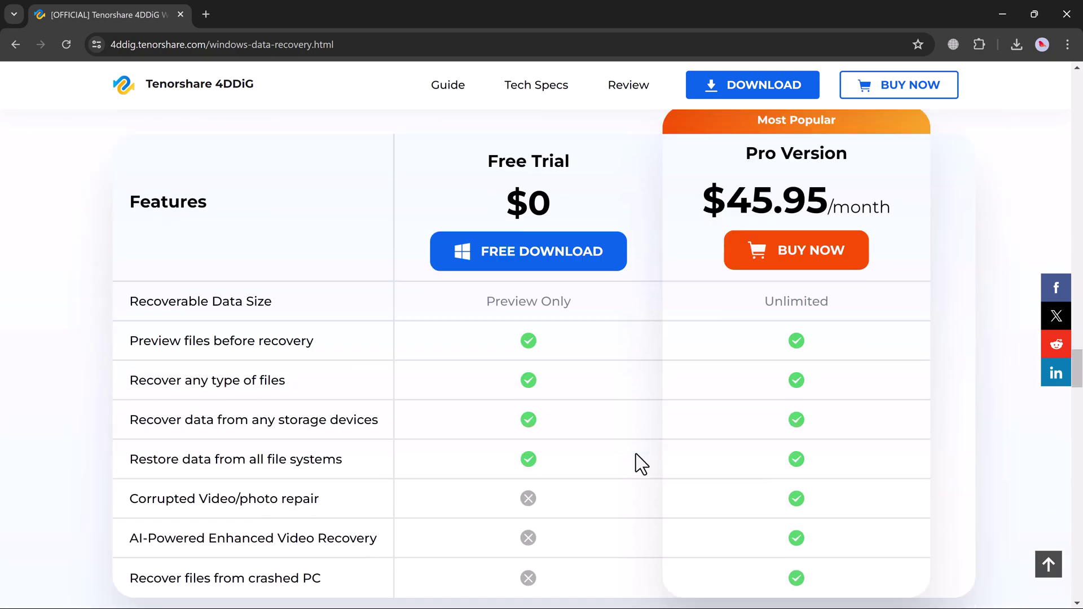
{"action": "scroll", "coordinate": [636, 454], "scroll_direction": "up", "scroll_amount": 8}
{"action": "scroll", "coordinate": [635, 453], "scroll_direction": "up", "scroll_amount": 20}
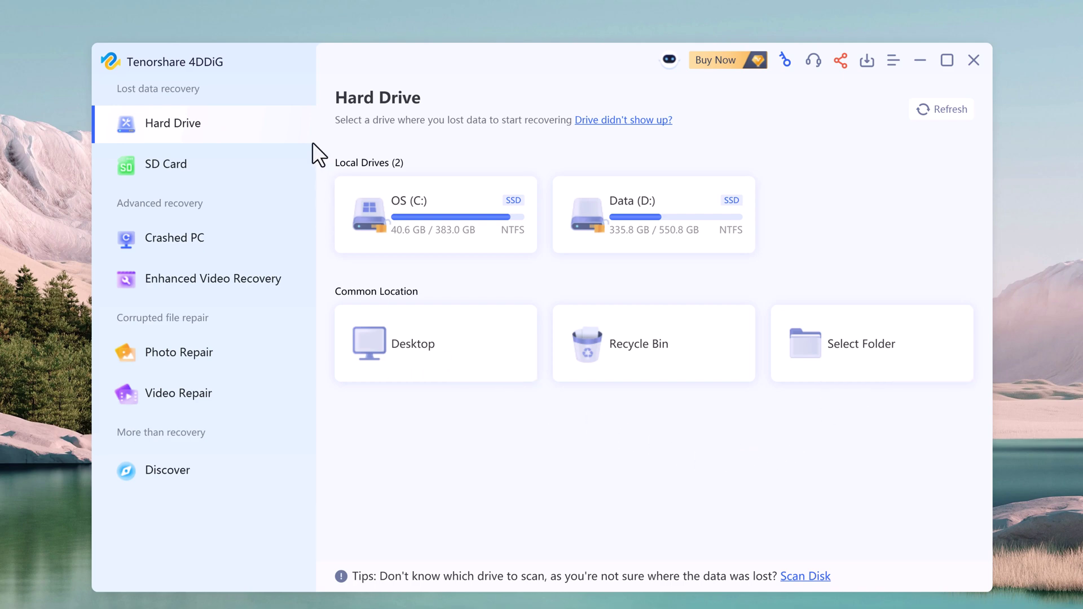
Step: Look at the Crashed PC and Enhanced Video Recovery options, then return to the SD Card recovery page
{"action": "left_click", "coordinate": [271, 164]}
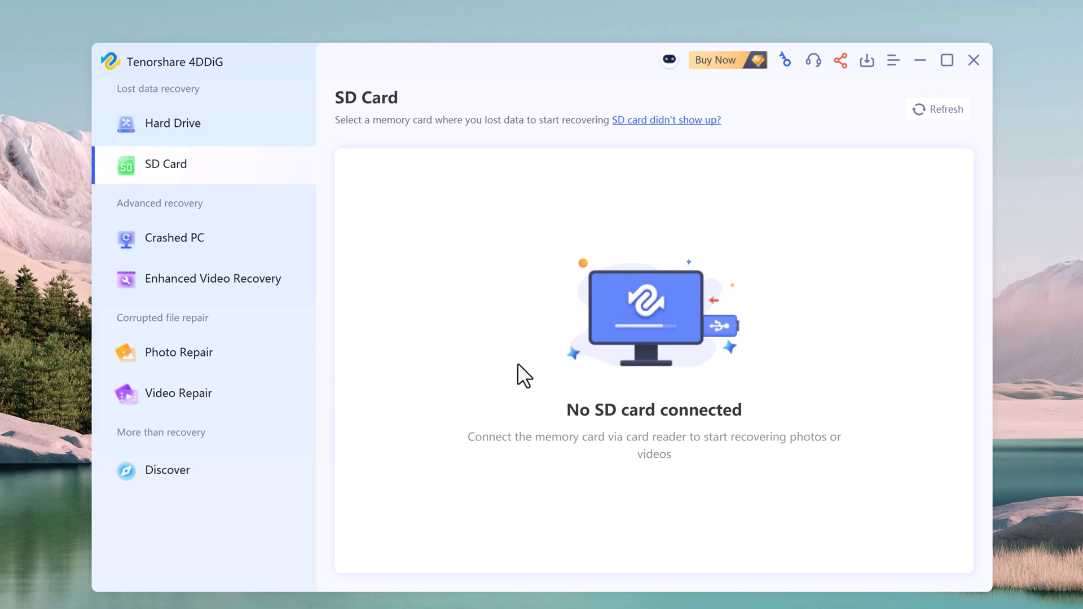
{"action": "left_click", "coordinate": [241, 253]}
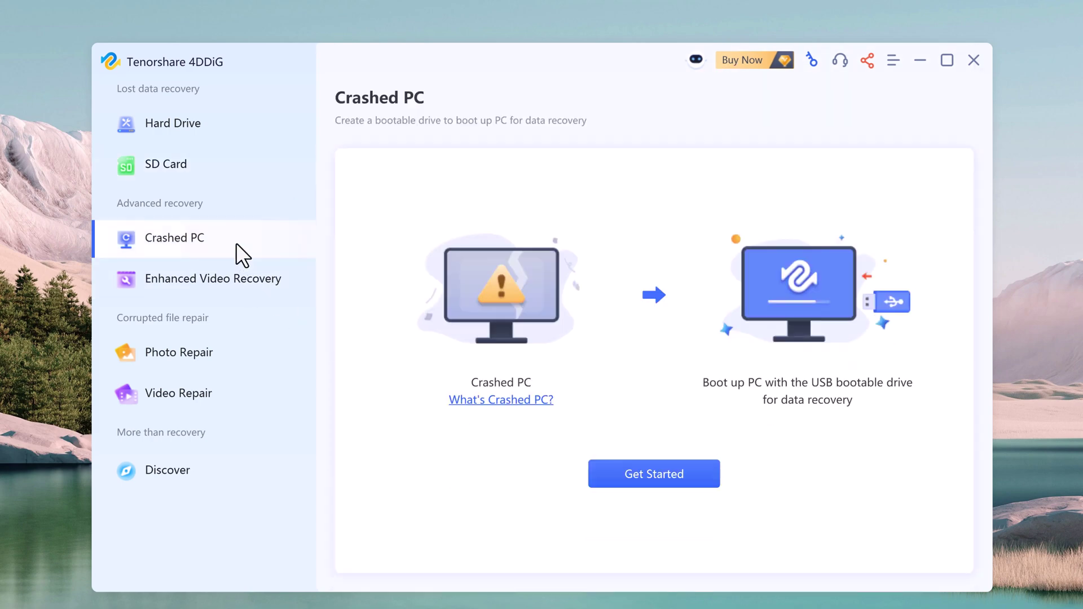
{"action": "left_click", "coordinate": [244, 279]}
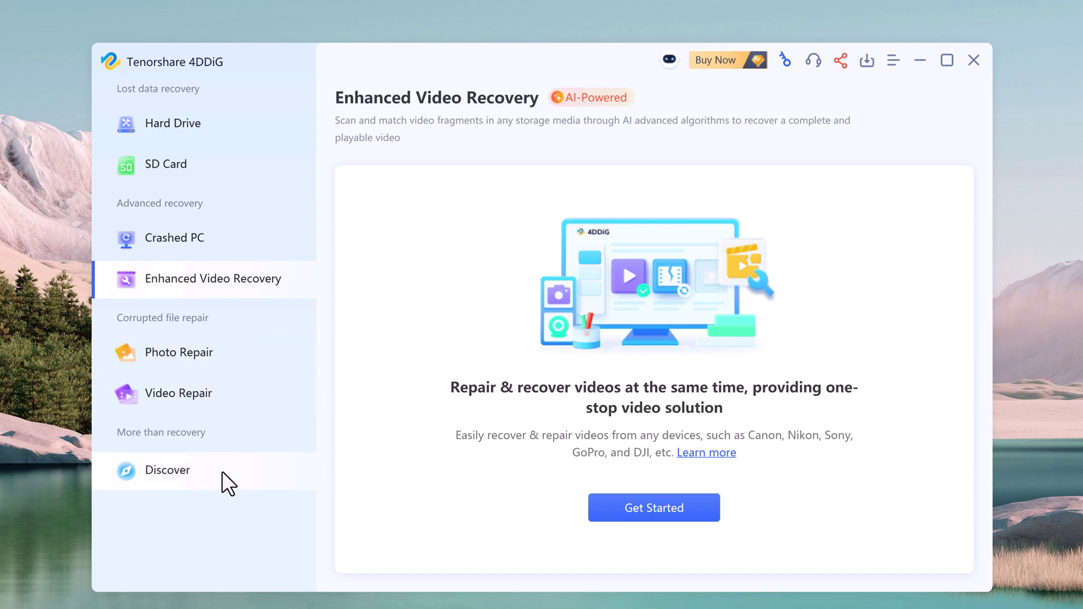
{"action": "left_click", "coordinate": [219, 158]}
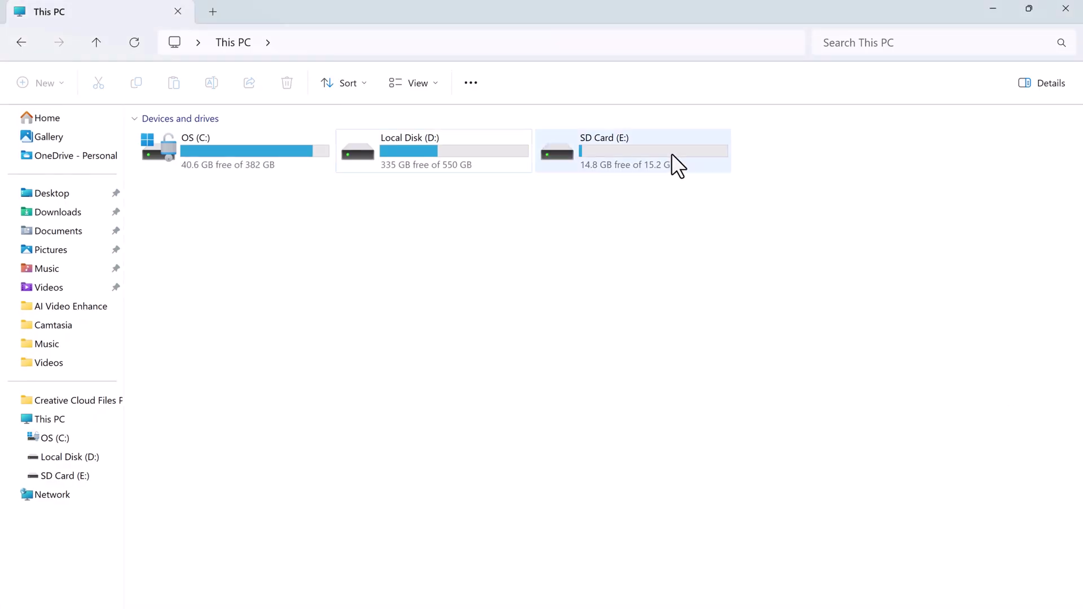
Step: Open SD Card (E:) and scroll through its IMG_0024–IMG_0067 photos and videos
{"action": "double_click", "coordinate": [667, 147]}
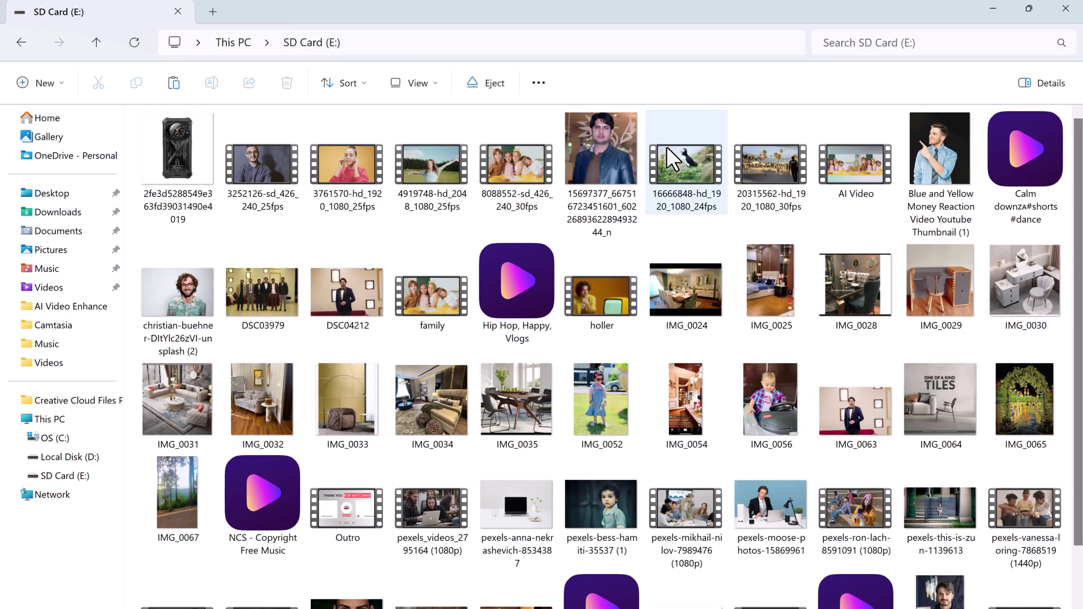
{"action": "scroll", "coordinate": [989, 260], "scroll_direction": "down", "scroll_amount": 1}
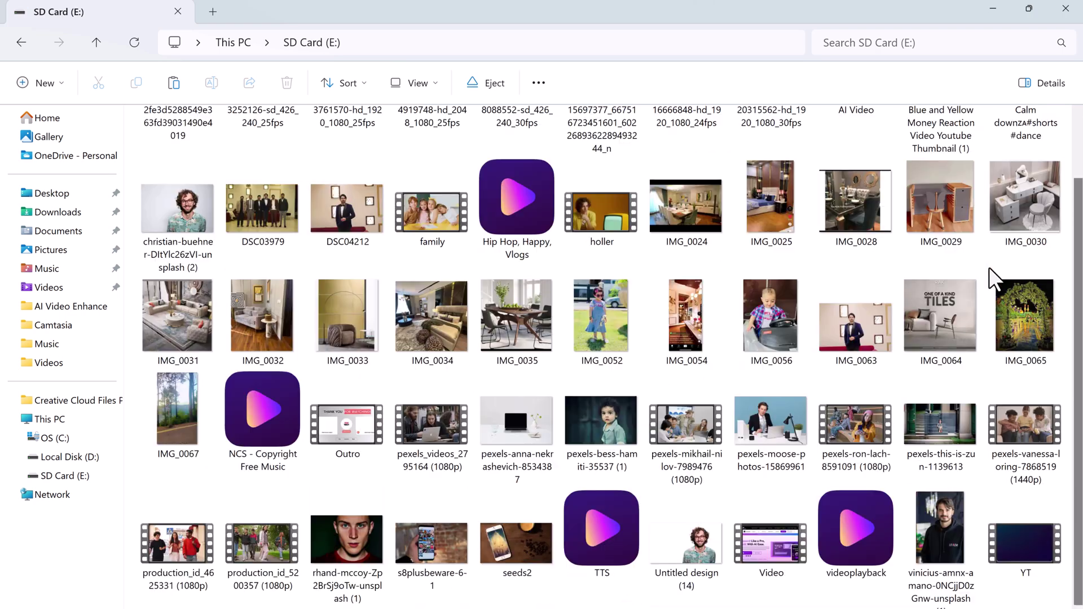
{"action": "scroll", "coordinate": [990, 266], "scroll_direction": "up", "scroll_amount": 1}
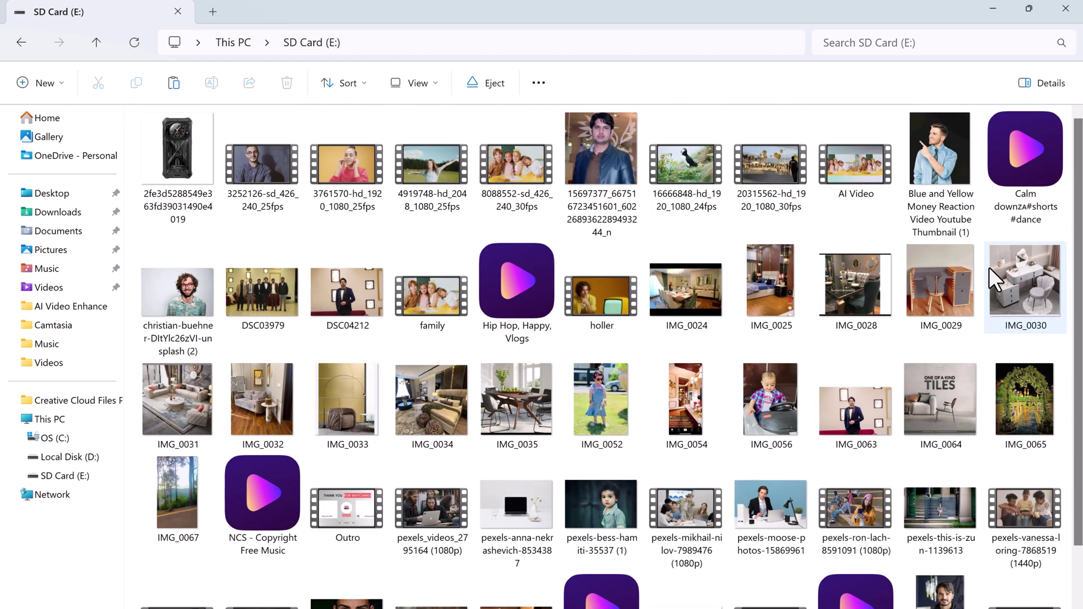
{"action": "scroll", "coordinate": [989, 266], "scroll_direction": "down", "scroll_amount": 1}
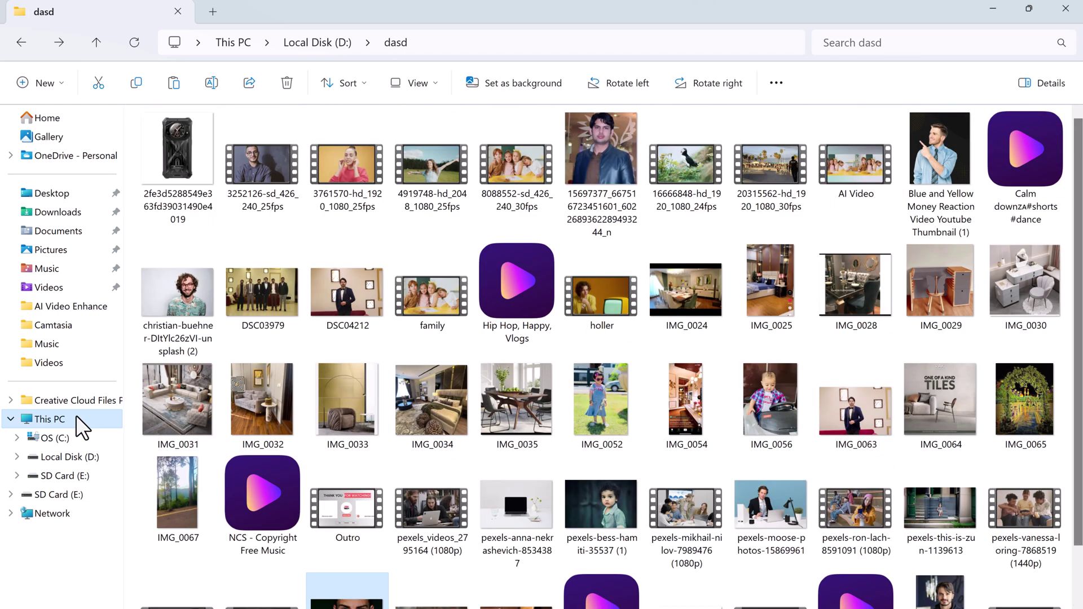
Step: Quick-format SD Card (E:) as exFAT, accepting the erase warning and completion notice
{"action": "left_click", "coordinate": [76, 416]}
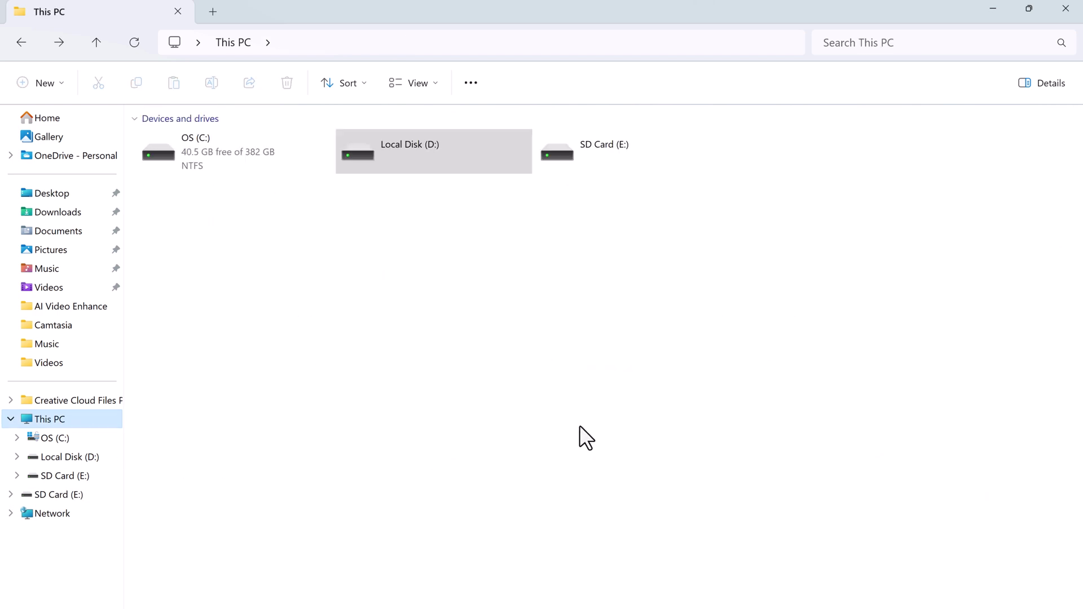
{"action": "left_click", "coordinate": [623, 157]}
{"action": "right_click", "coordinate": [623, 157]}
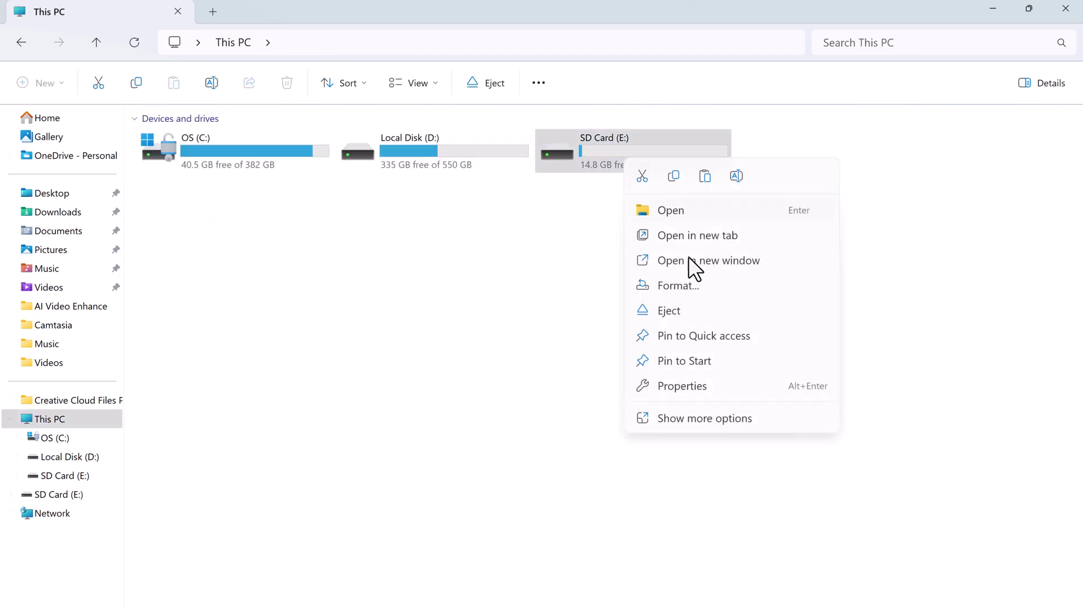
{"action": "left_click", "coordinate": [692, 283]}
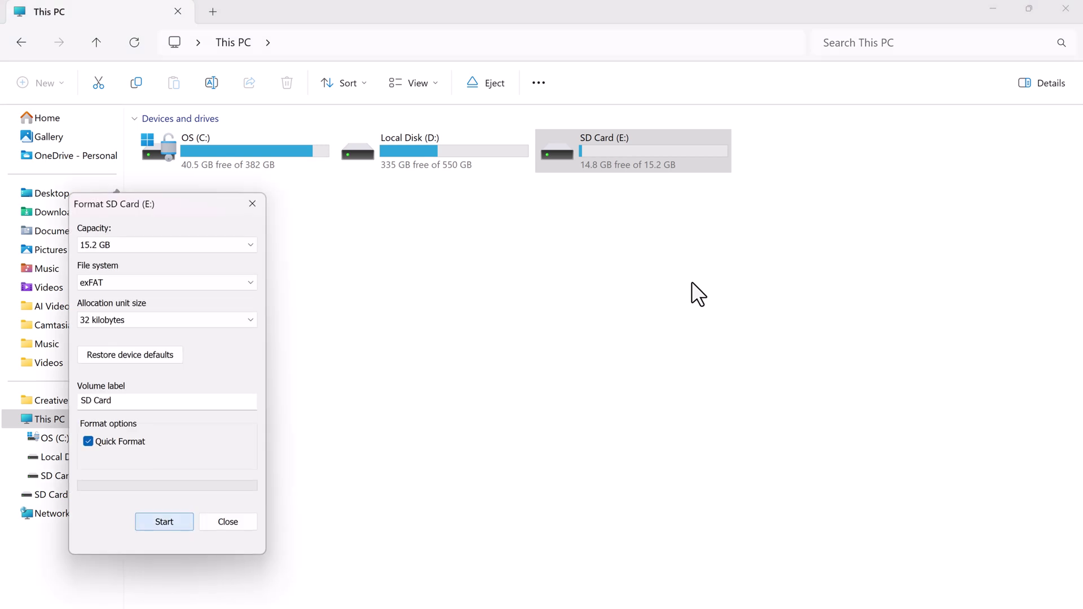
{"action": "key", "text": "Return"}
{"action": "left_click", "coordinate": [583, 331]}
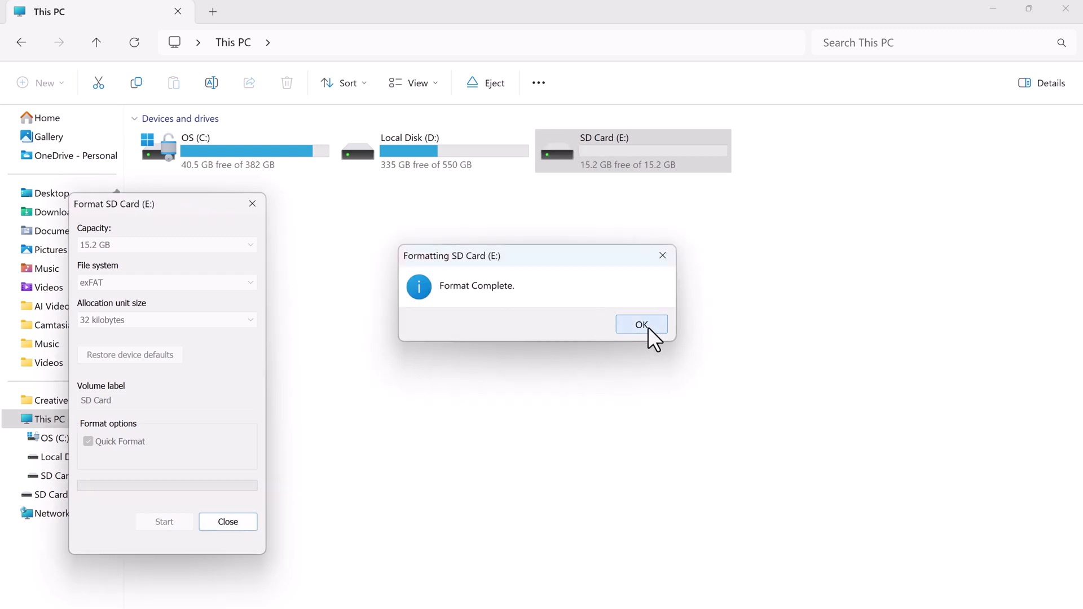
{"action": "left_click", "coordinate": [647, 326]}
{"action": "left_click", "coordinate": [253, 205]}
{"action": "left_click", "coordinate": [665, 244]}
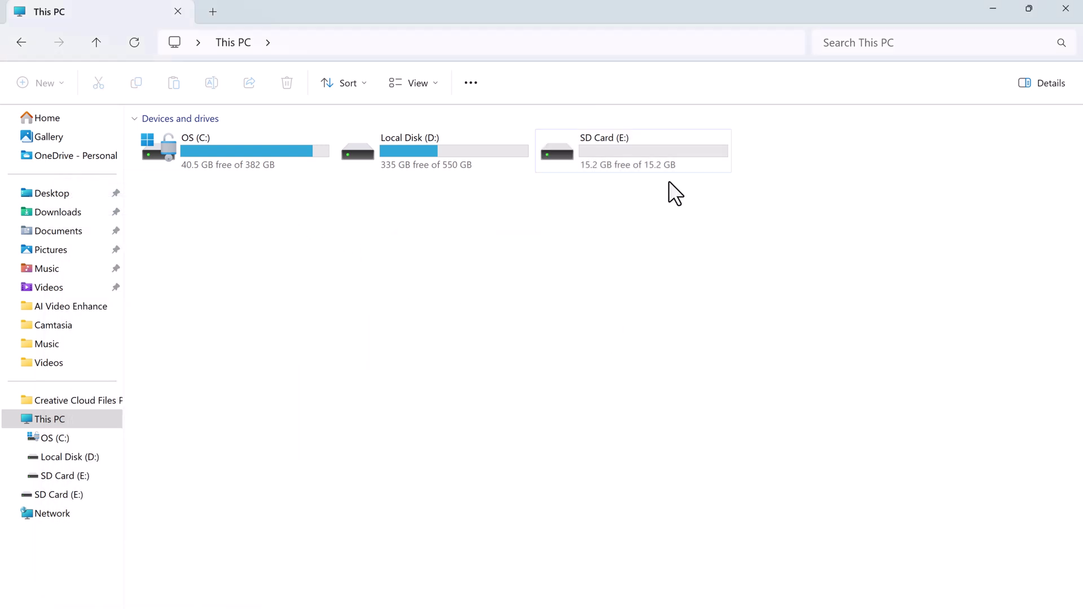
Step: Scan the Generic Flash Disk for Photo, Video and Audio only, excluding Others and Document
{"action": "left_click", "coordinate": [1072, 7]}
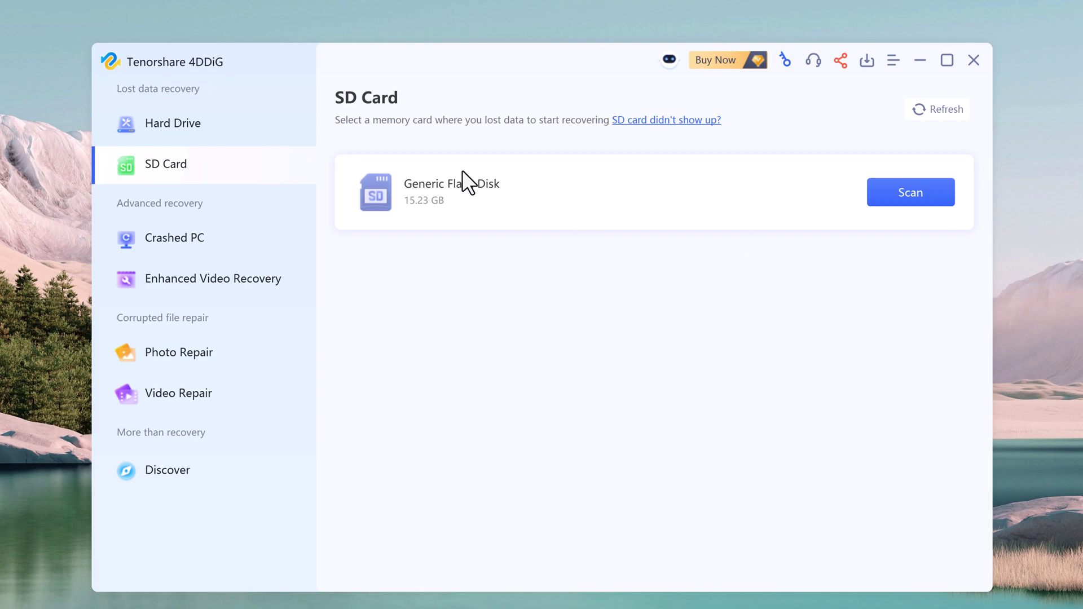
{"action": "left_click", "coordinate": [902, 197]}
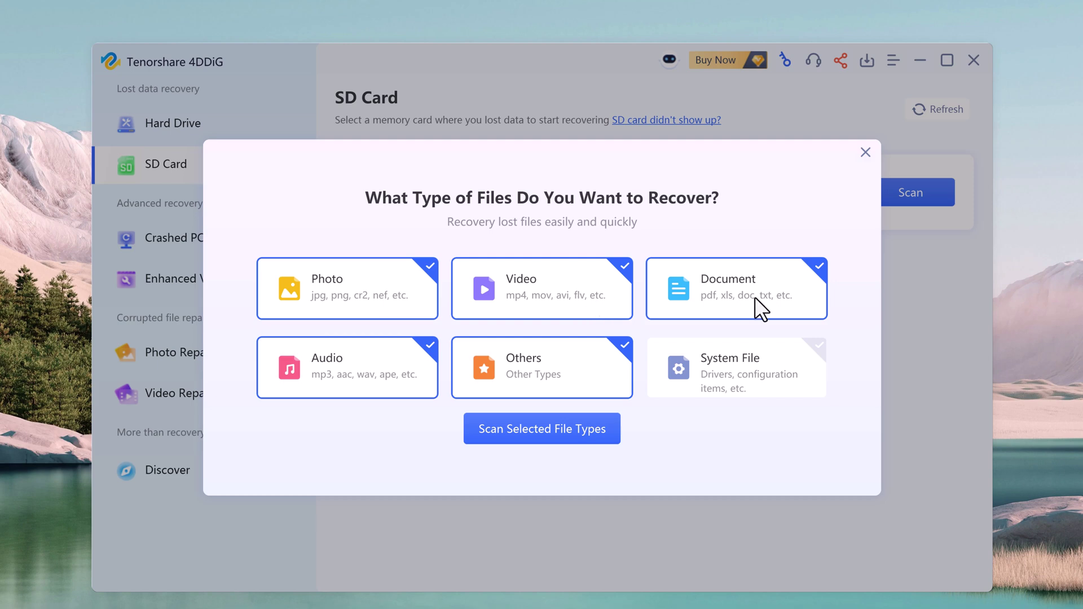
{"action": "left_click", "coordinate": [595, 387]}
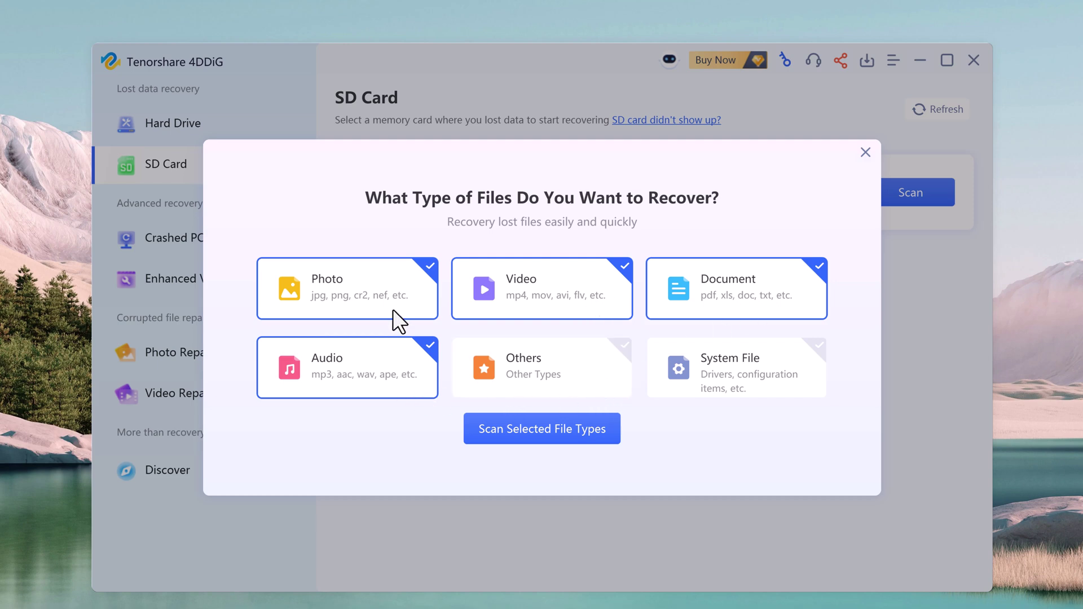
{"action": "left_click", "coordinate": [730, 294]}
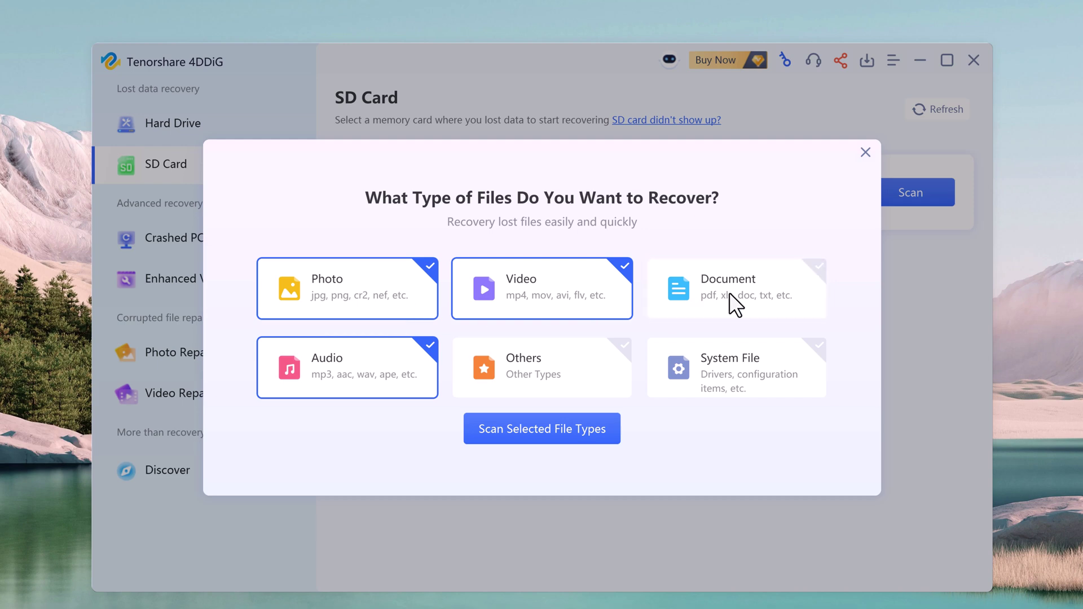
{"action": "left_click", "coordinate": [530, 432]}
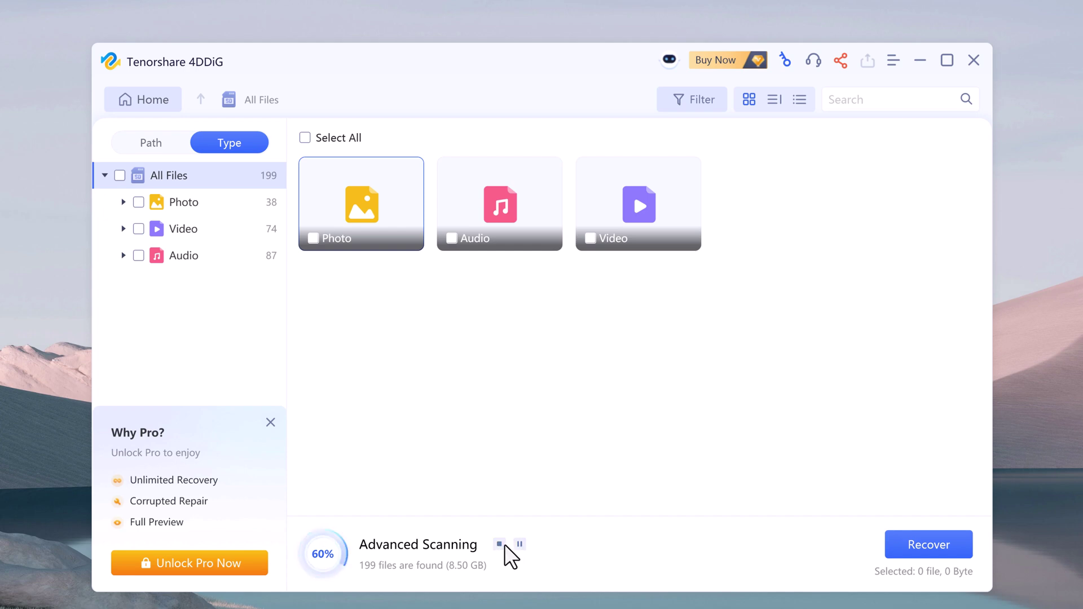
Step: Stop the Advanced Scan at 202 found files and confirm the stop
{"action": "left_click", "coordinate": [500, 544]}
{"action": "left_click", "coordinate": [594, 360]}
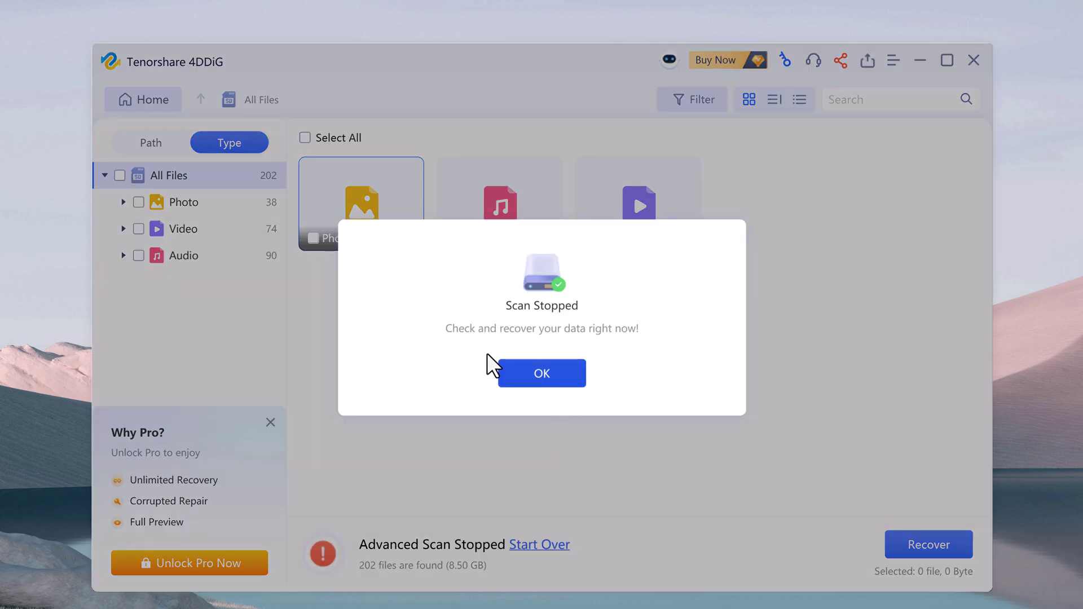
Step: Dismiss the Scan Stopped notice and browse the found jpg photos, mp4 videos and audio files
{"action": "left_click", "coordinate": [540, 370]}
{"action": "left_click", "coordinate": [232, 203]}
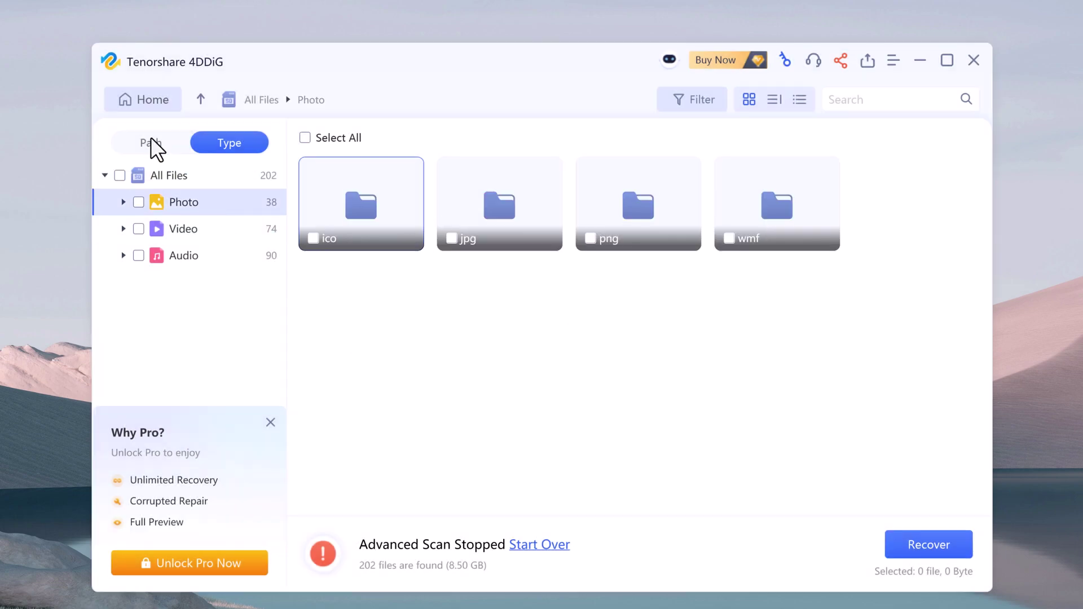
{"action": "double_click", "coordinate": [229, 210]}
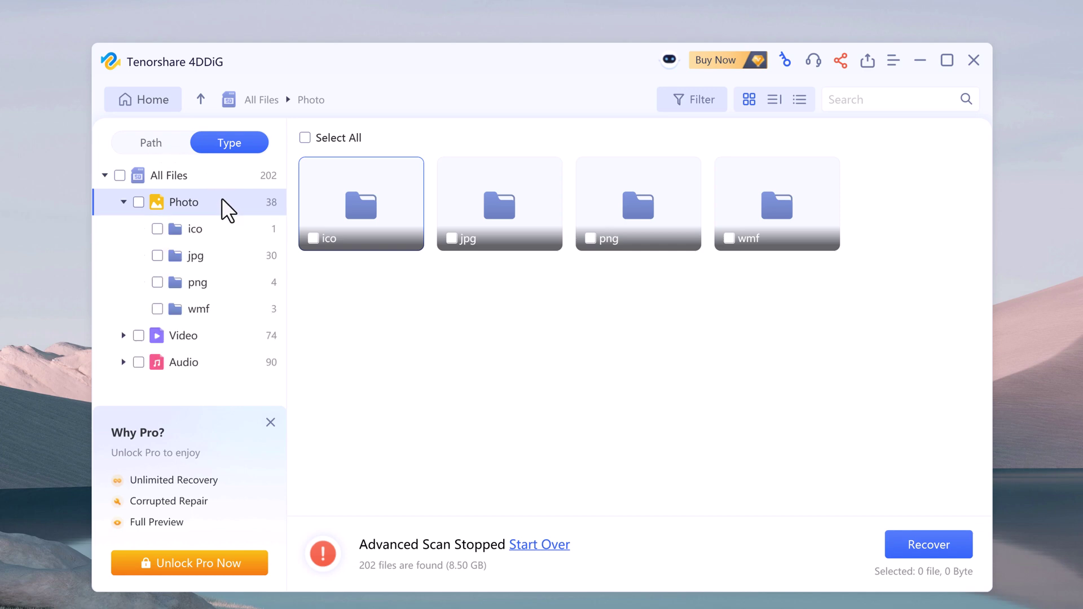
{"action": "left_click", "coordinate": [242, 264]}
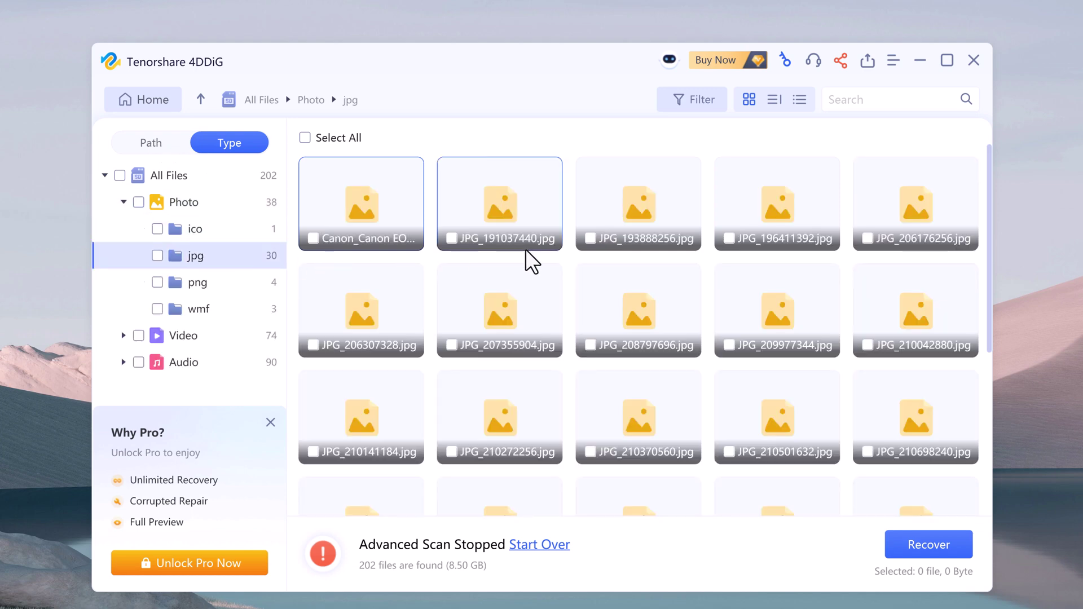
{"action": "scroll", "coordinate": [484, 363], "scroll_direction": "down", "scroll_amount": 5}
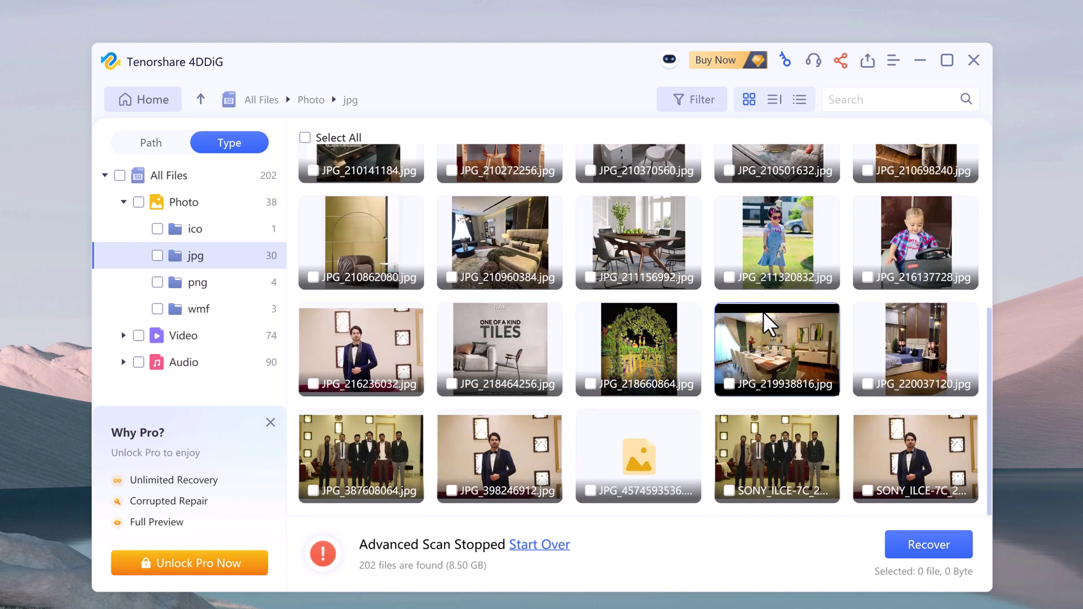
{"action": "left_click", "coordinate": [214, 337]}
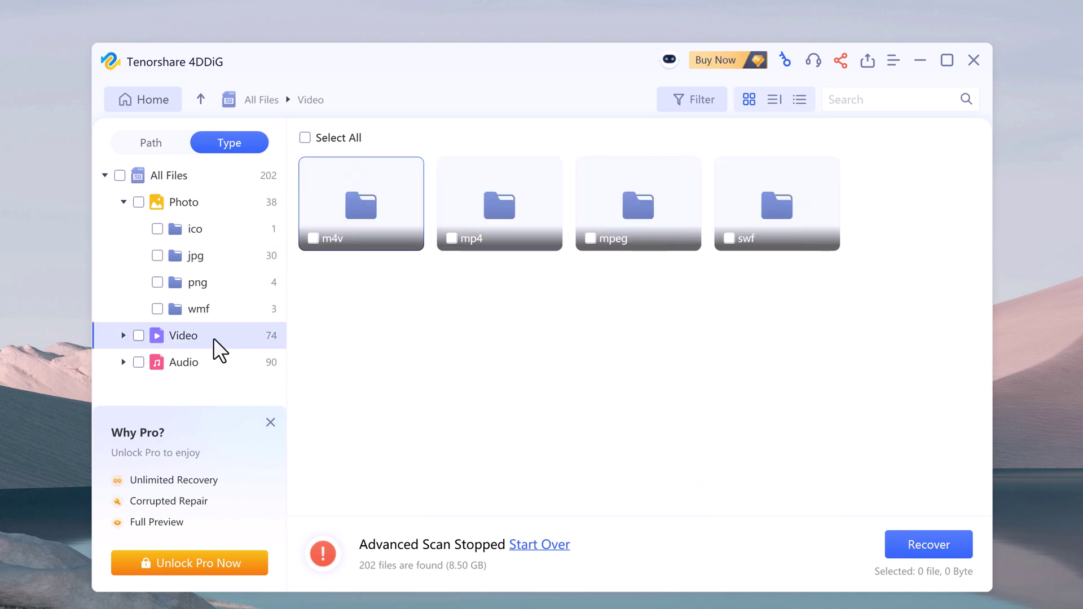
{"action": "left_click", "coordinate": [123, 335]}
{"action": "left_click", "coordinate": [221, 389]}
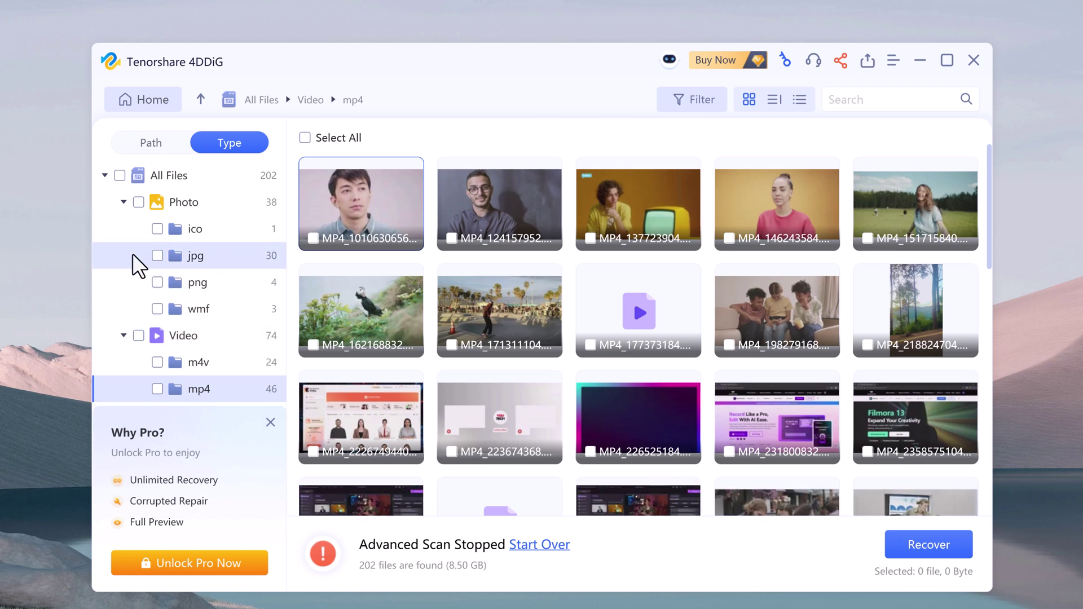
{"action": "left_click", "coordinate": [123, 202]}
{"action": "left_click", "coordinate": [123, 229]}
{"action": "left_click", "coordinate": [181, 256]}
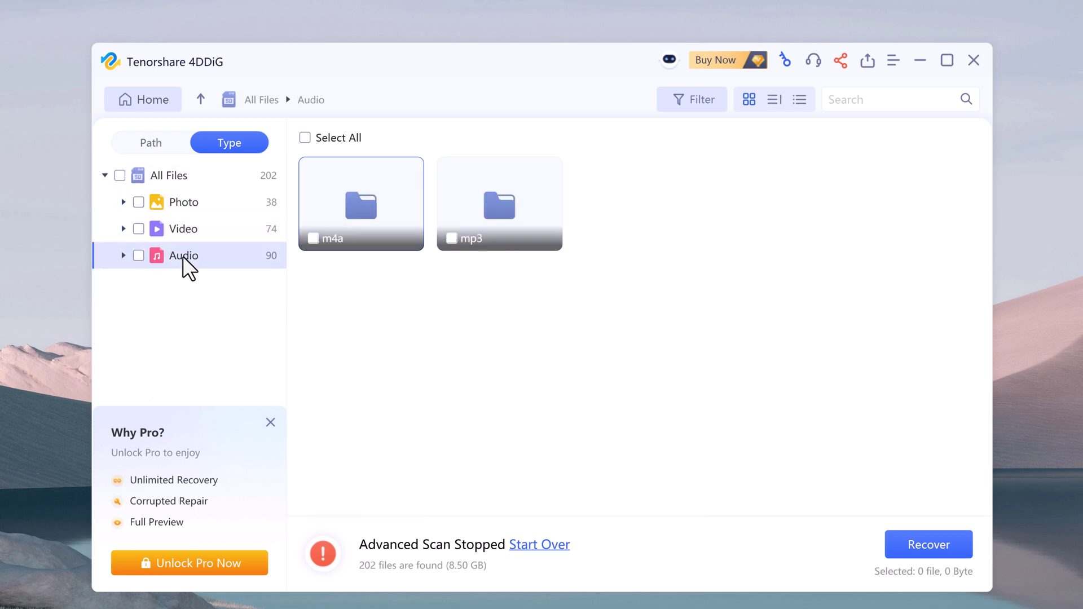
Step: Tick the jpg folder to mark its 30 photos (41.28 MB) for recovery
{"action": "left_click", "coordinate": [124, 202]}
{"action": "left_click", "coordinate": [123, 202]}
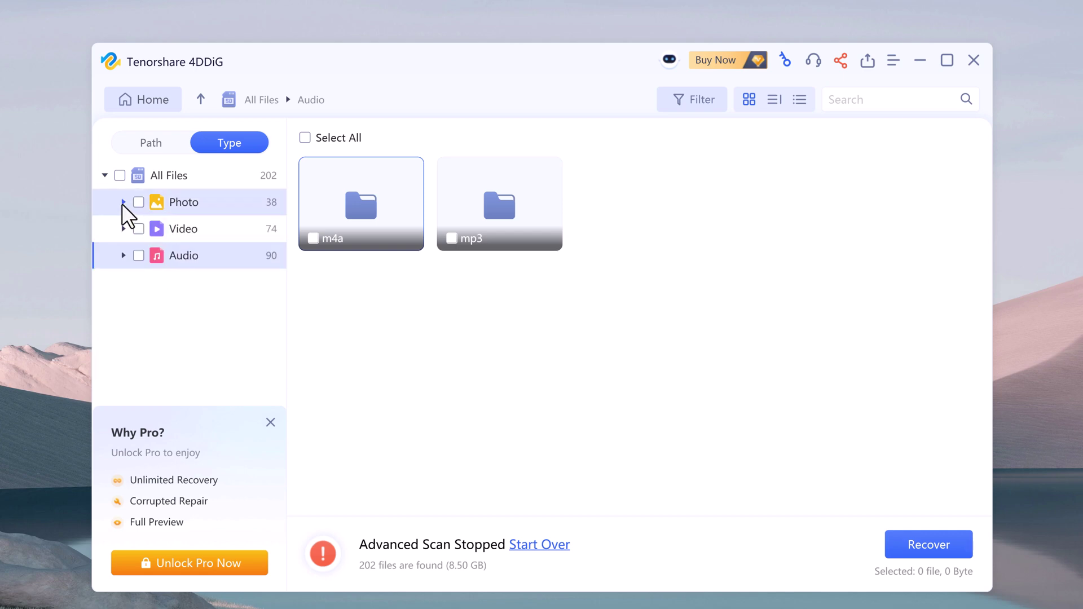
{"action": "left_click", "coordinate": [124, 202]}
{"action": "left_click", "coordinate": [157, 256]}
{"action": "left_click", "coordinate": [123, 336]}
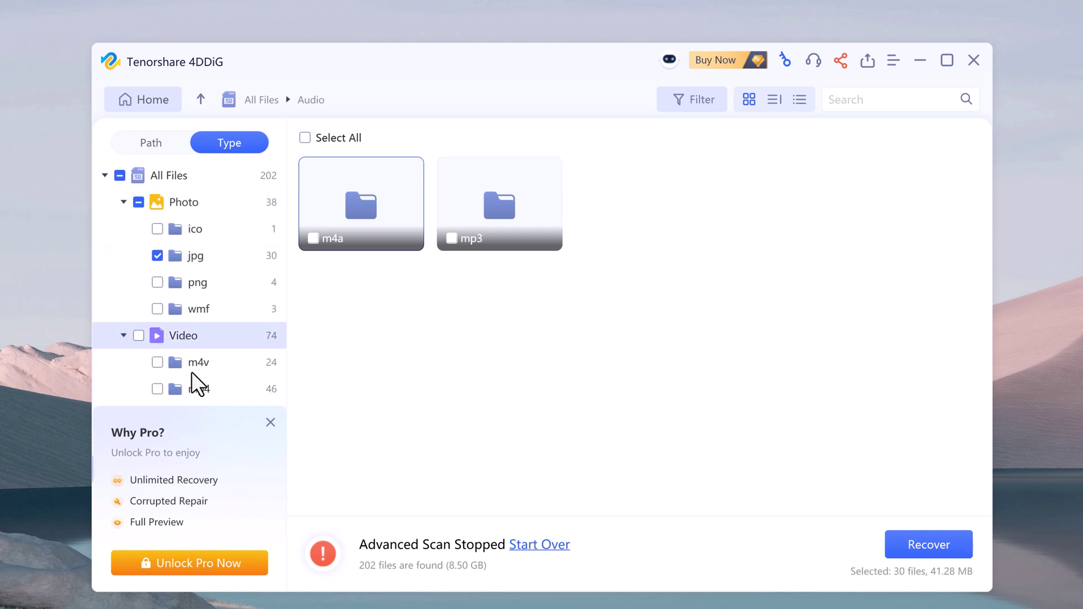
Step: Tick mp4 and recover the 76 jpg and mp4 files, without repair, into a new Desktop\Data folder
{"action": "left_click", "coordinate": [158, 388]}
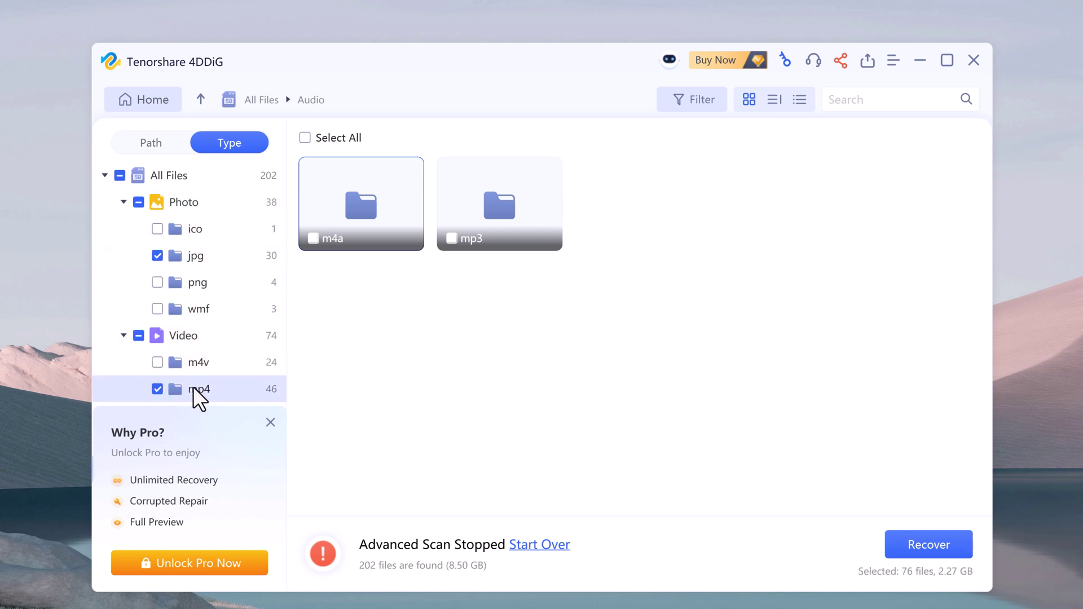
{"action": "left_click", "coordinate": [920, 547]}
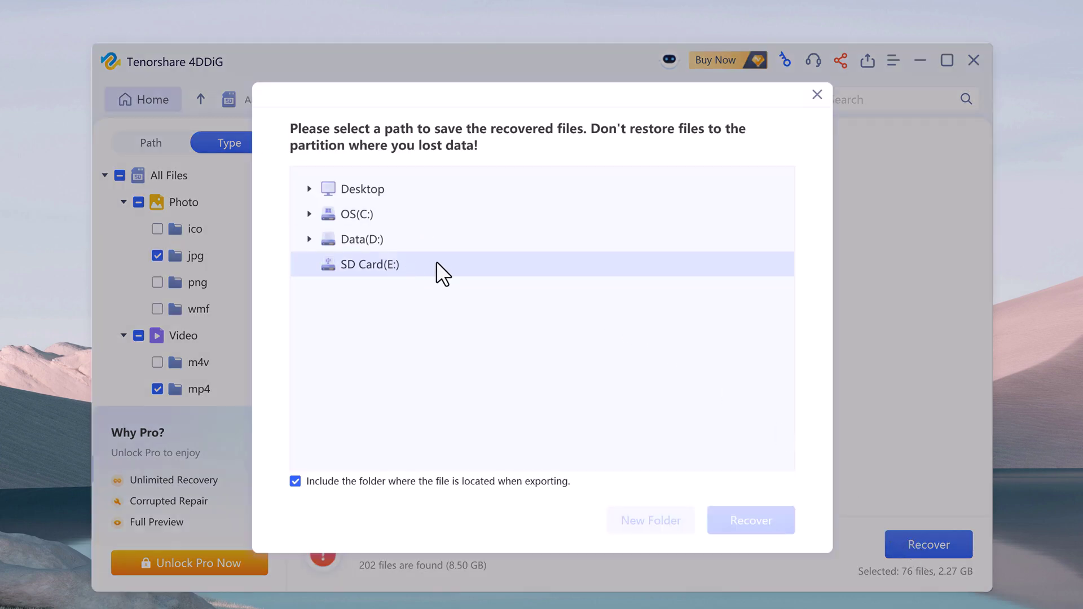
{"action": "left_click", "coordinate": [365, 190]}
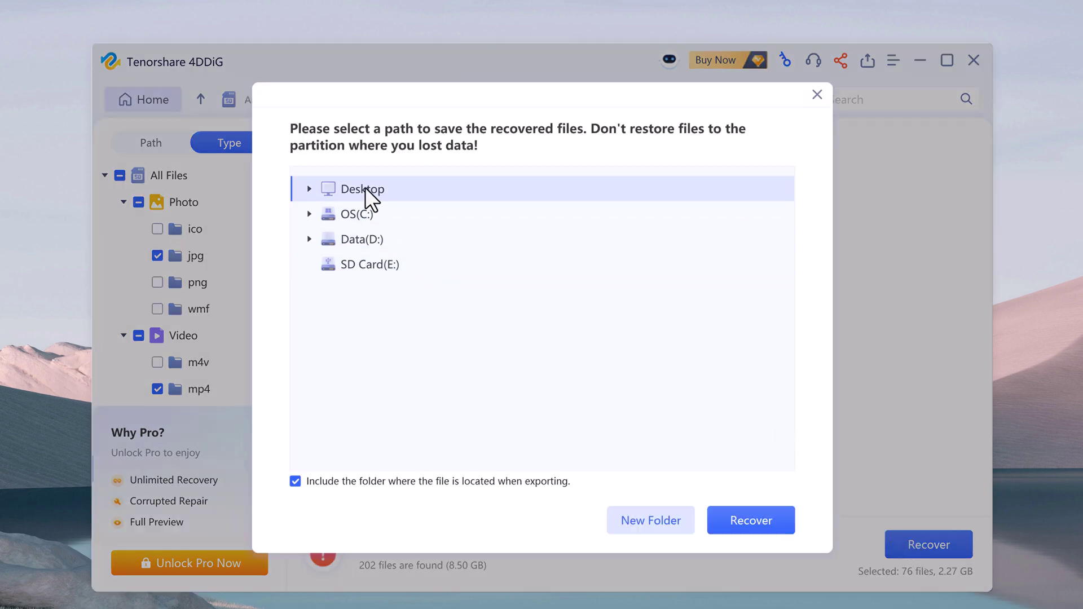
{"action": "left_click", "coordinate": [664, 518]}
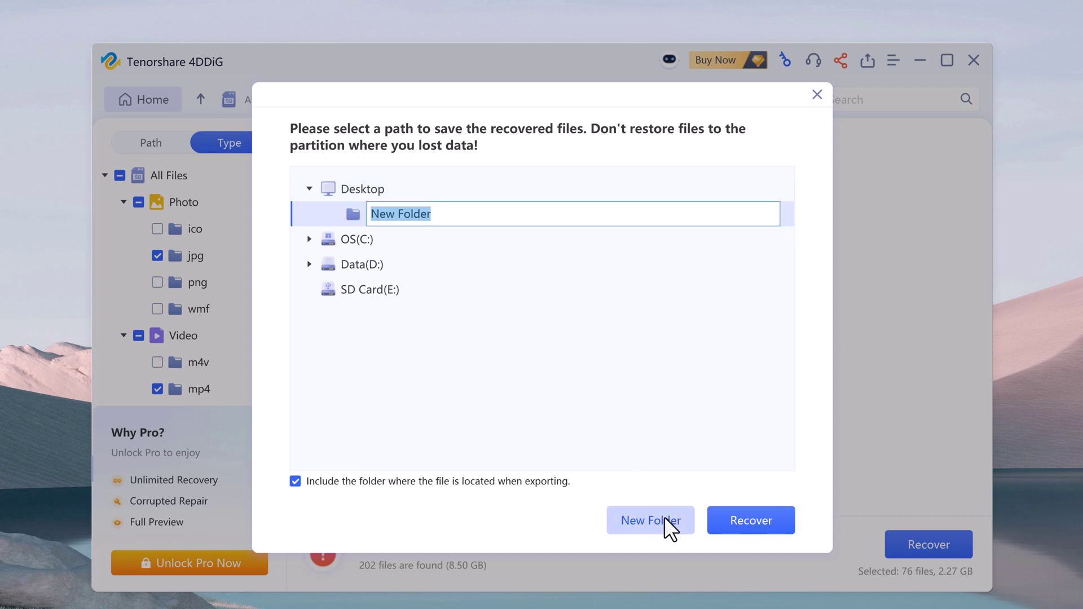
{"action": "type", "text": "Data"}
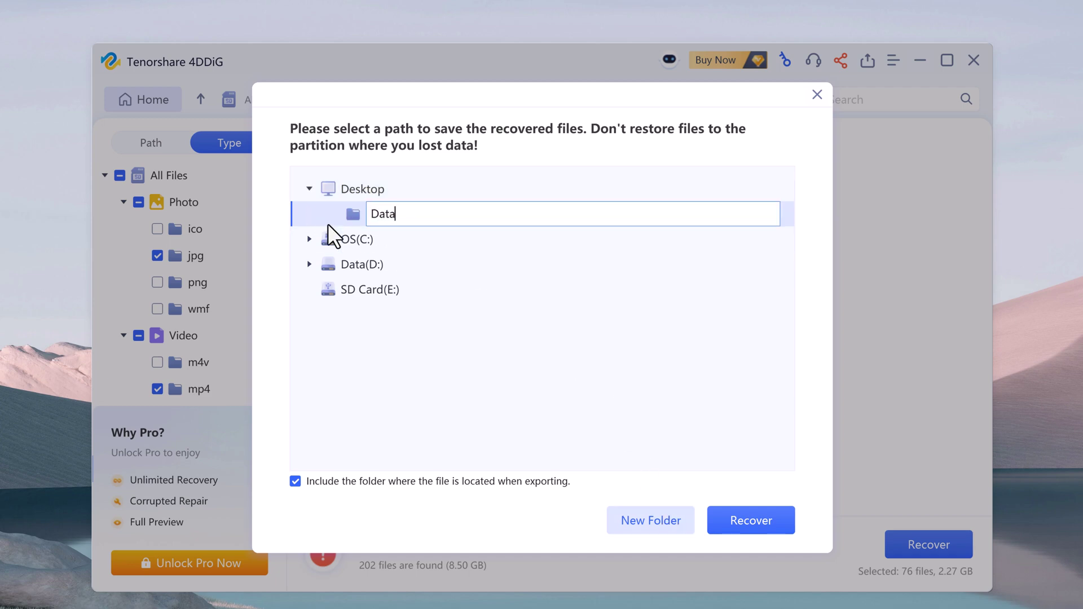
{"action": "key", "text": "Return"}
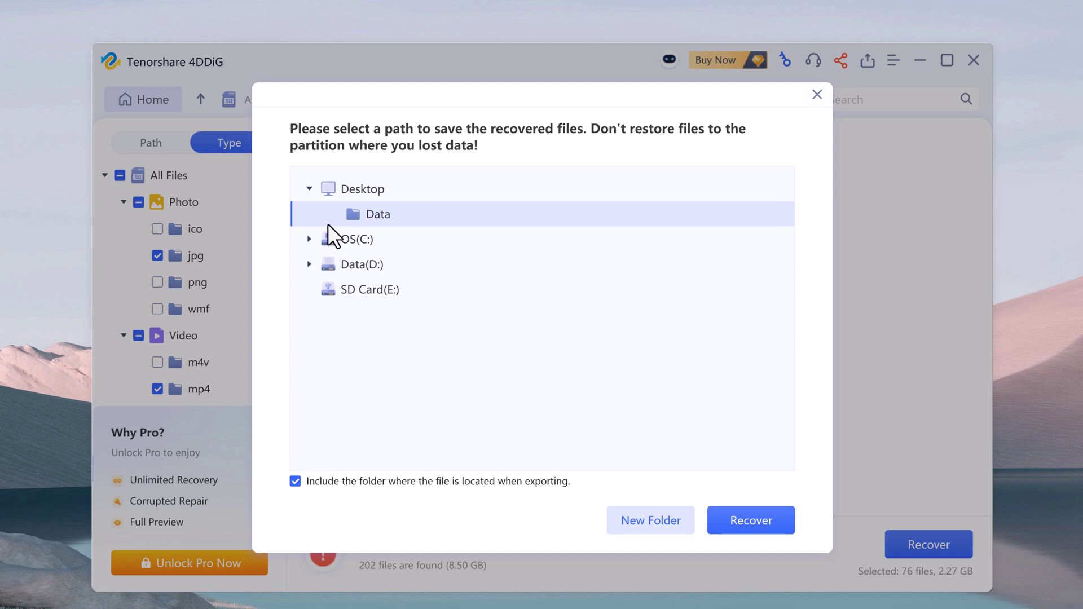
{"action": "left_click", "coordinate": [743, 530]}
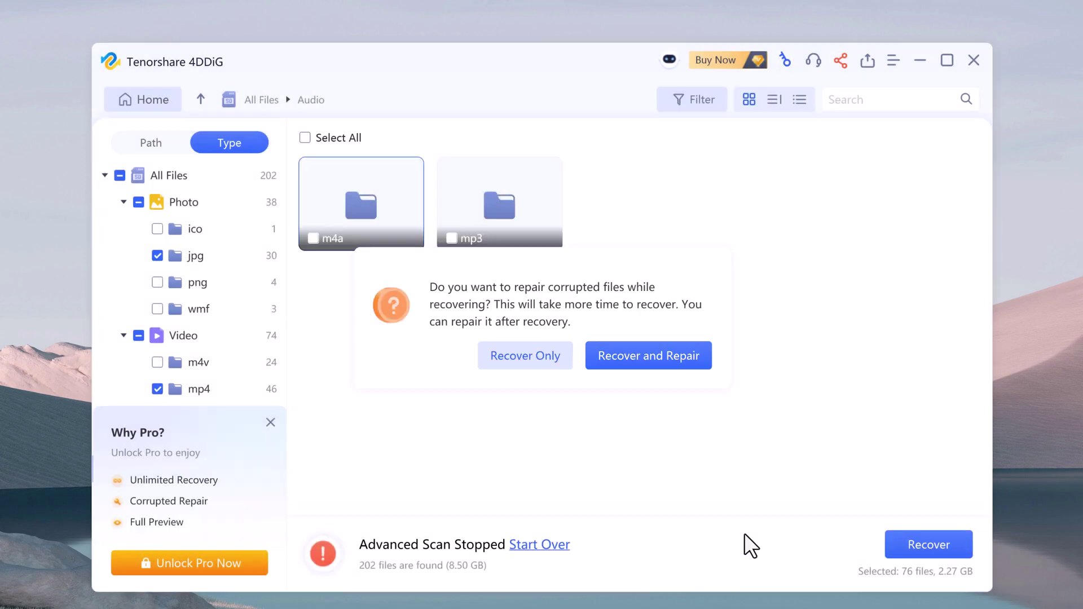
{"action": "left_click", "coordinate": [522, 357]}
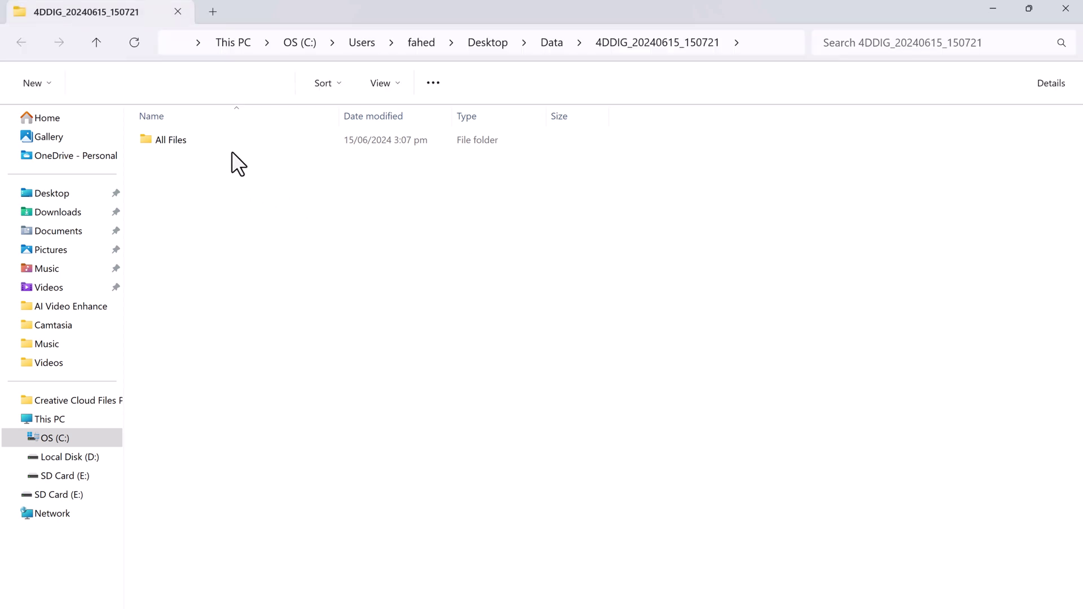
Step: Inspect the recovered Photo jpg and Video mp4 folders in Desktop\Data, then close File Explorer
{"action": "double_click", "coordinate": [230, 143]}
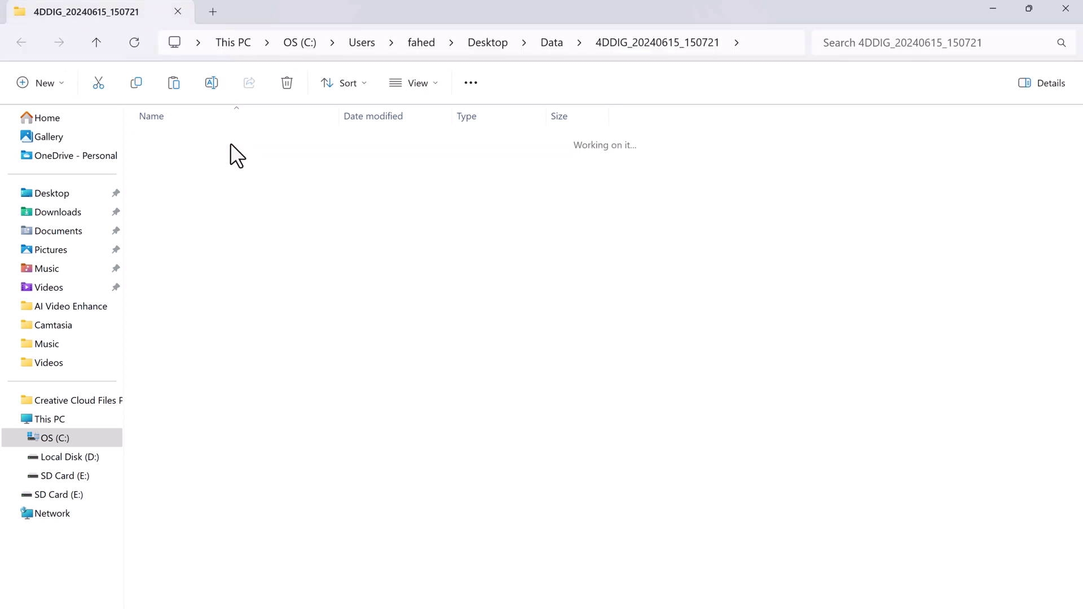
{"action": "left_click", "coordinate": [230, 141]}
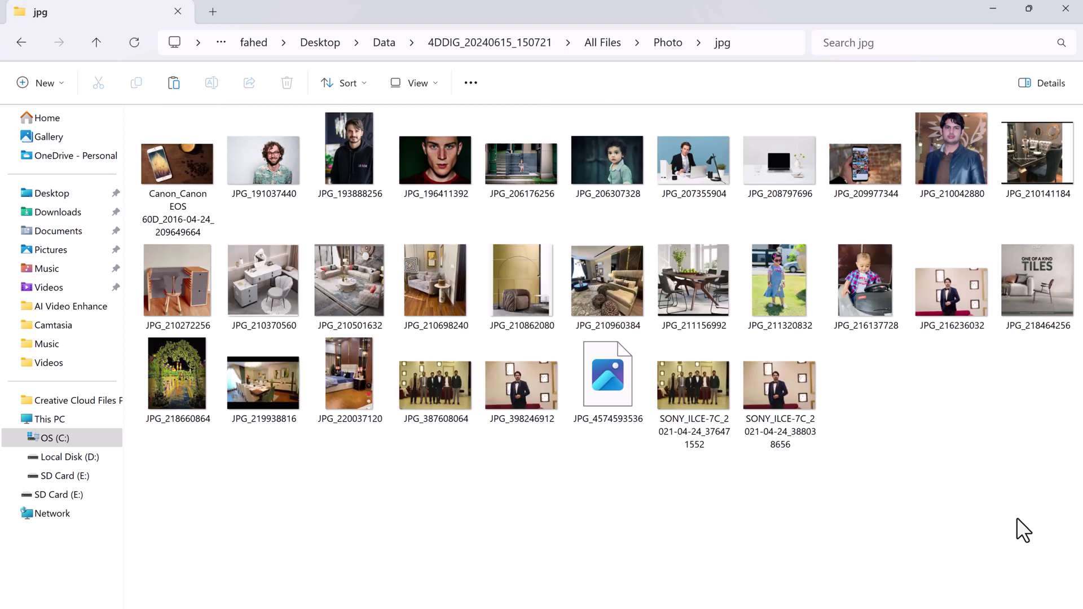
{"action": "left_click", "coordinate": [21, 42]}
{"action": "left_click", "coordinate": [21, 43]}
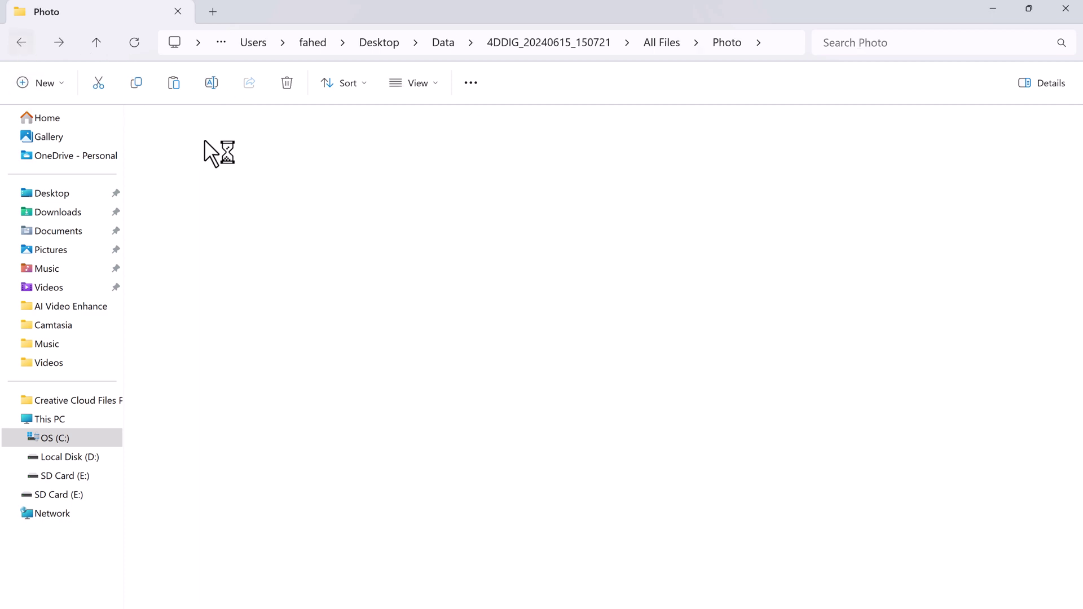
{"action": "left_click", "coordinate": [200, 162]}
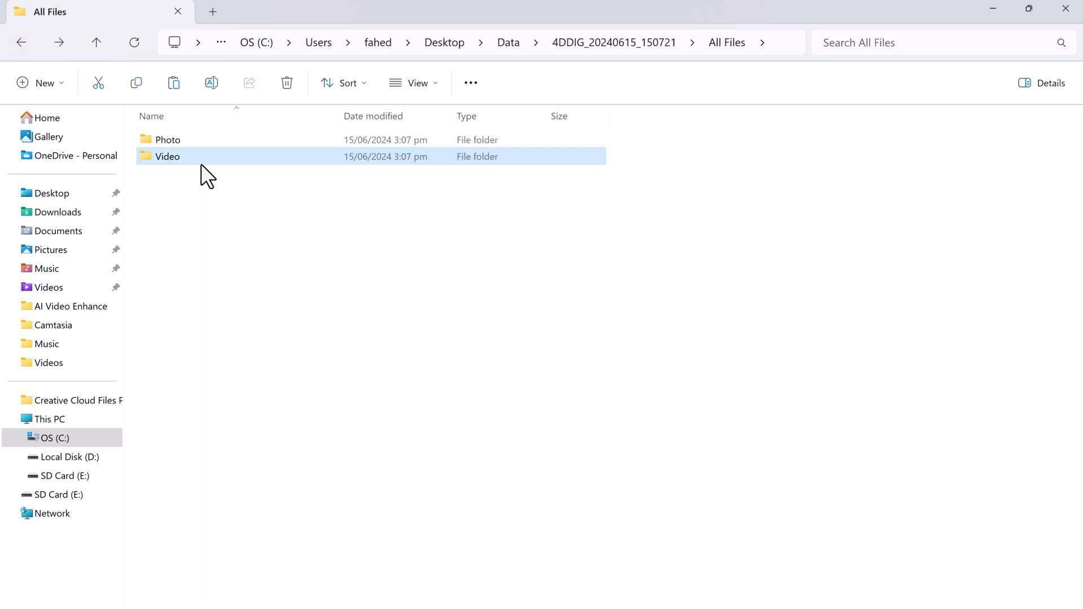
{"action": "double_click", "coordinate": [201, 164]}
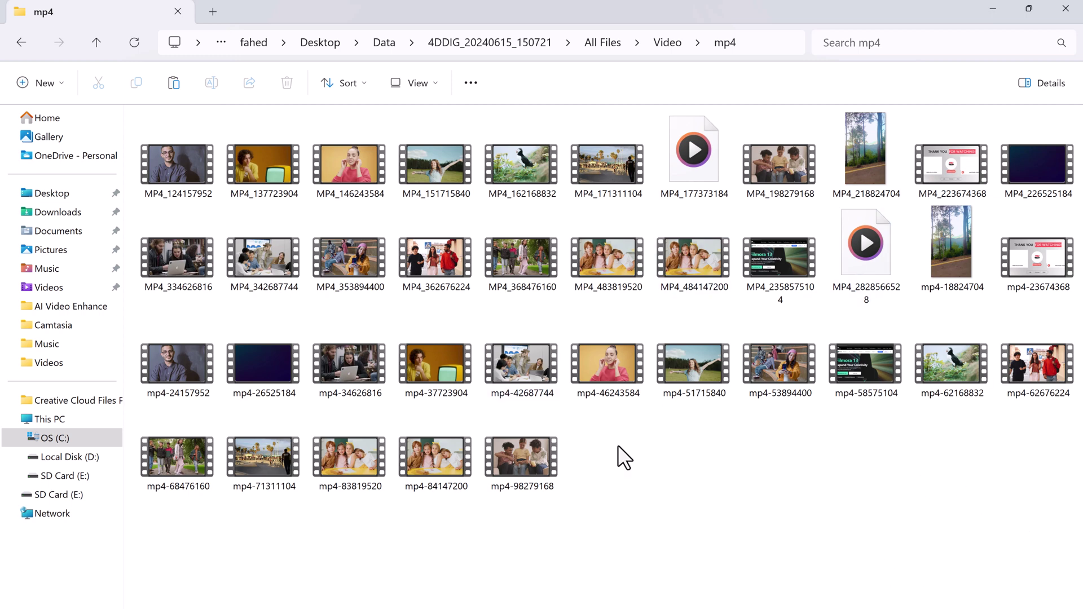
{"action": "left_click", "coordinate": [22, 43]}
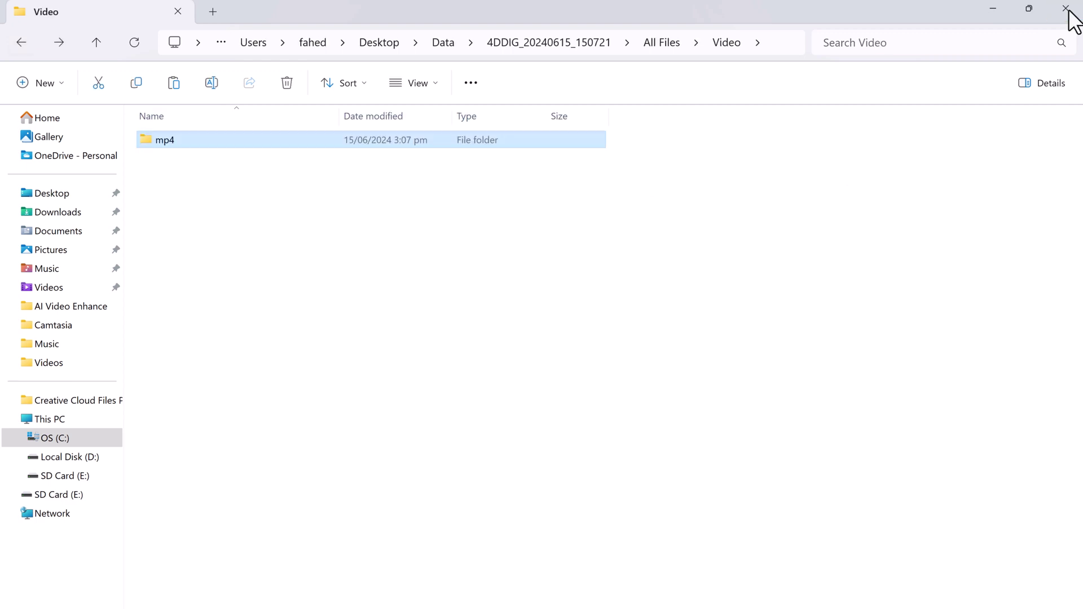
{"action": "left_click", "coordinate": [1065, 10]}
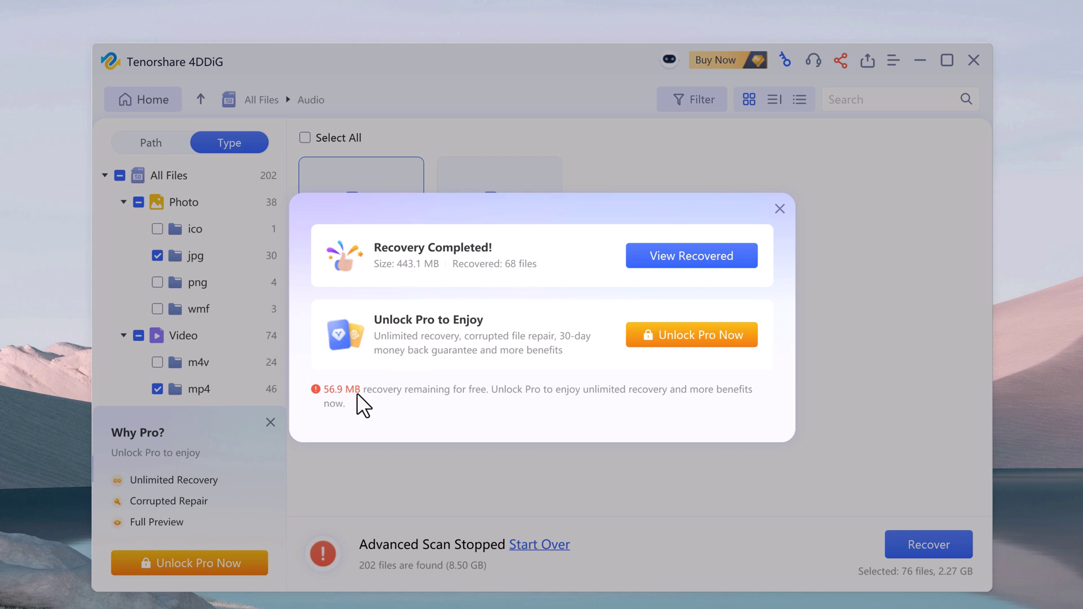
Step: Open the Unlock Pro Now upgrade offer from the Recovery Completed dialog
{"action": "left_click", "coordinate": [669, 336]}
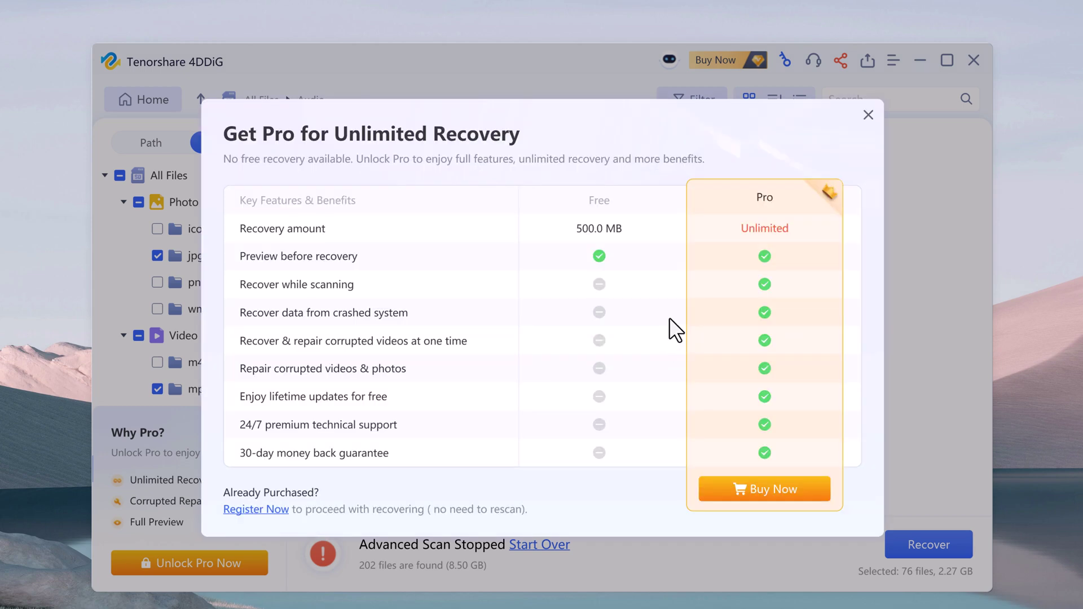